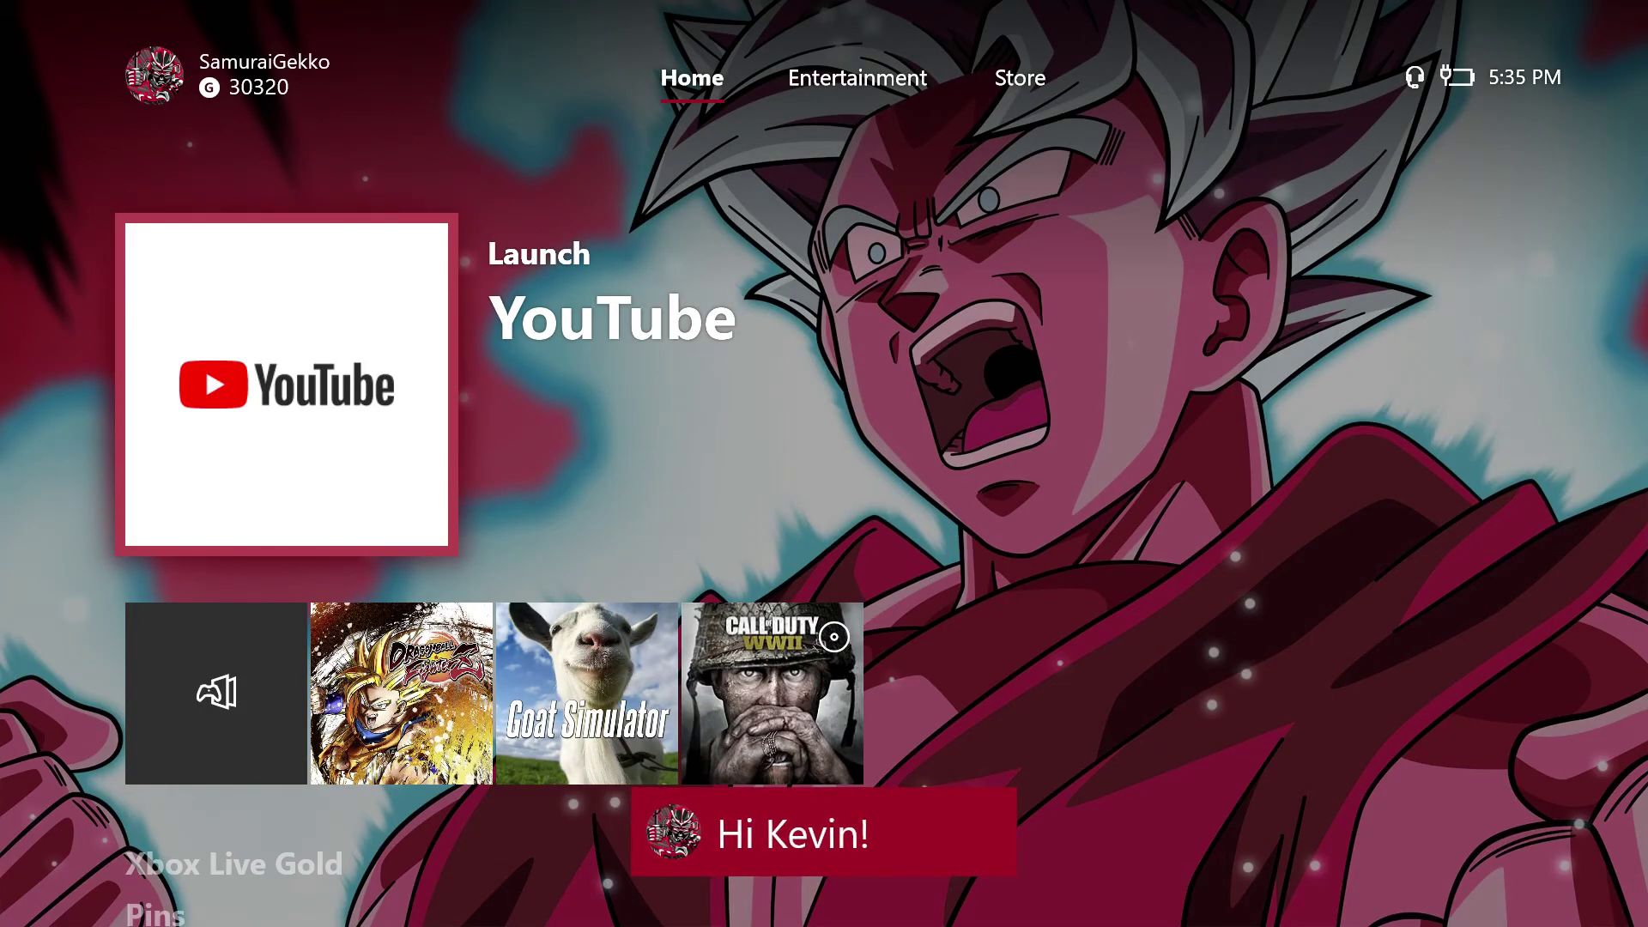
{"action": "key", "text": "Up"}
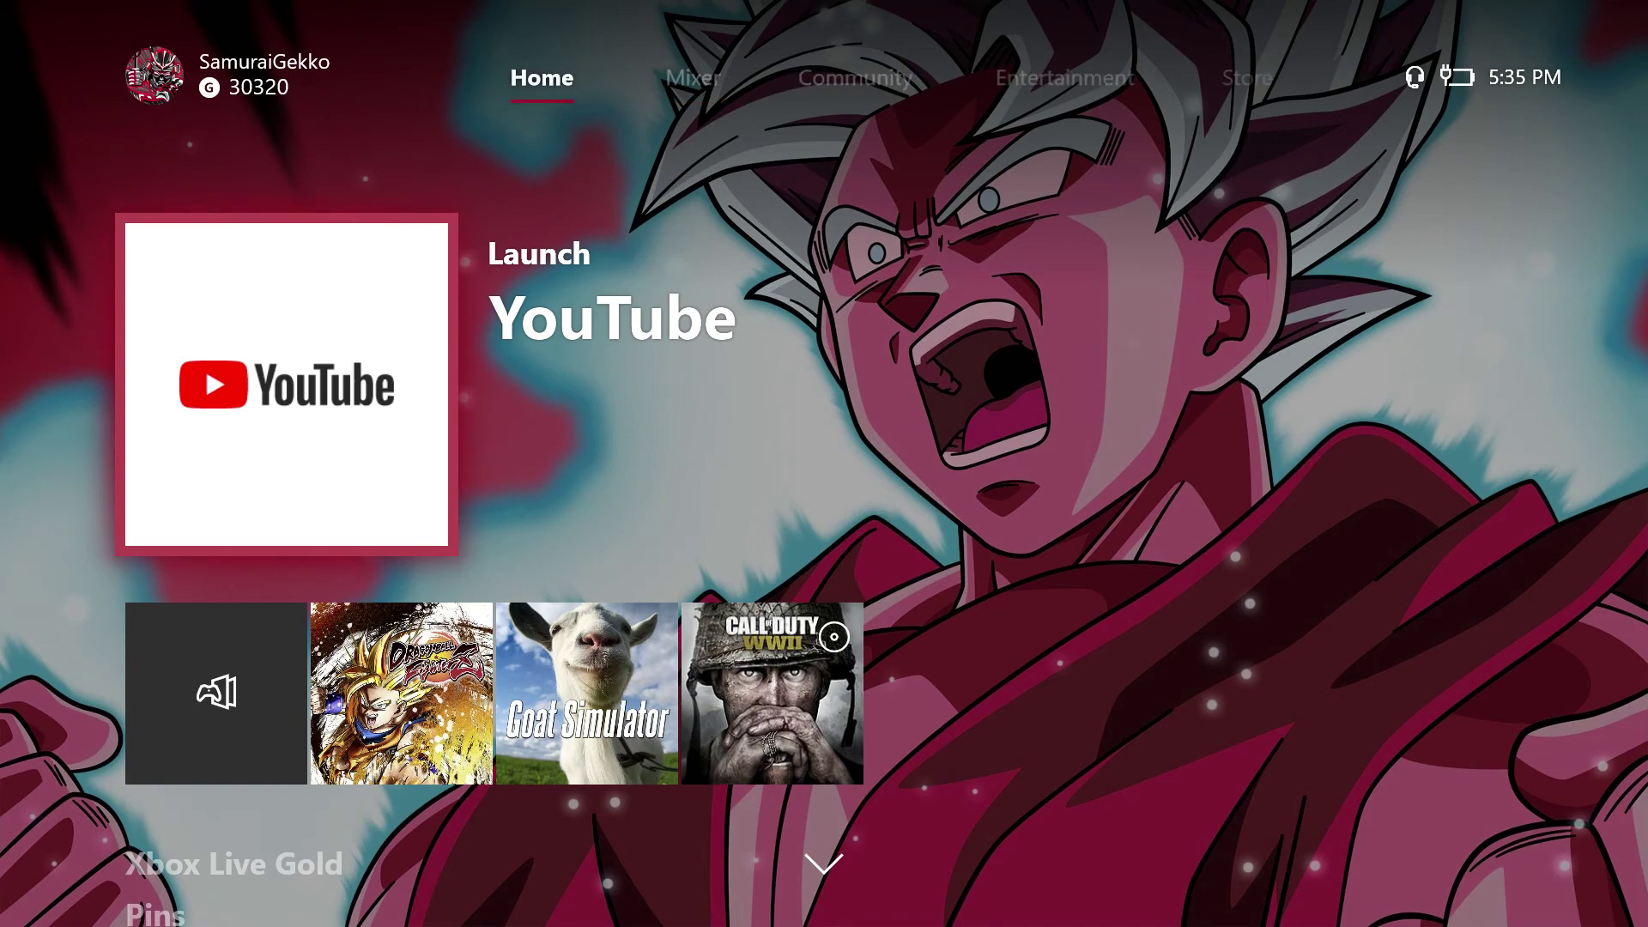
{"action": "key", "text": "Down"}
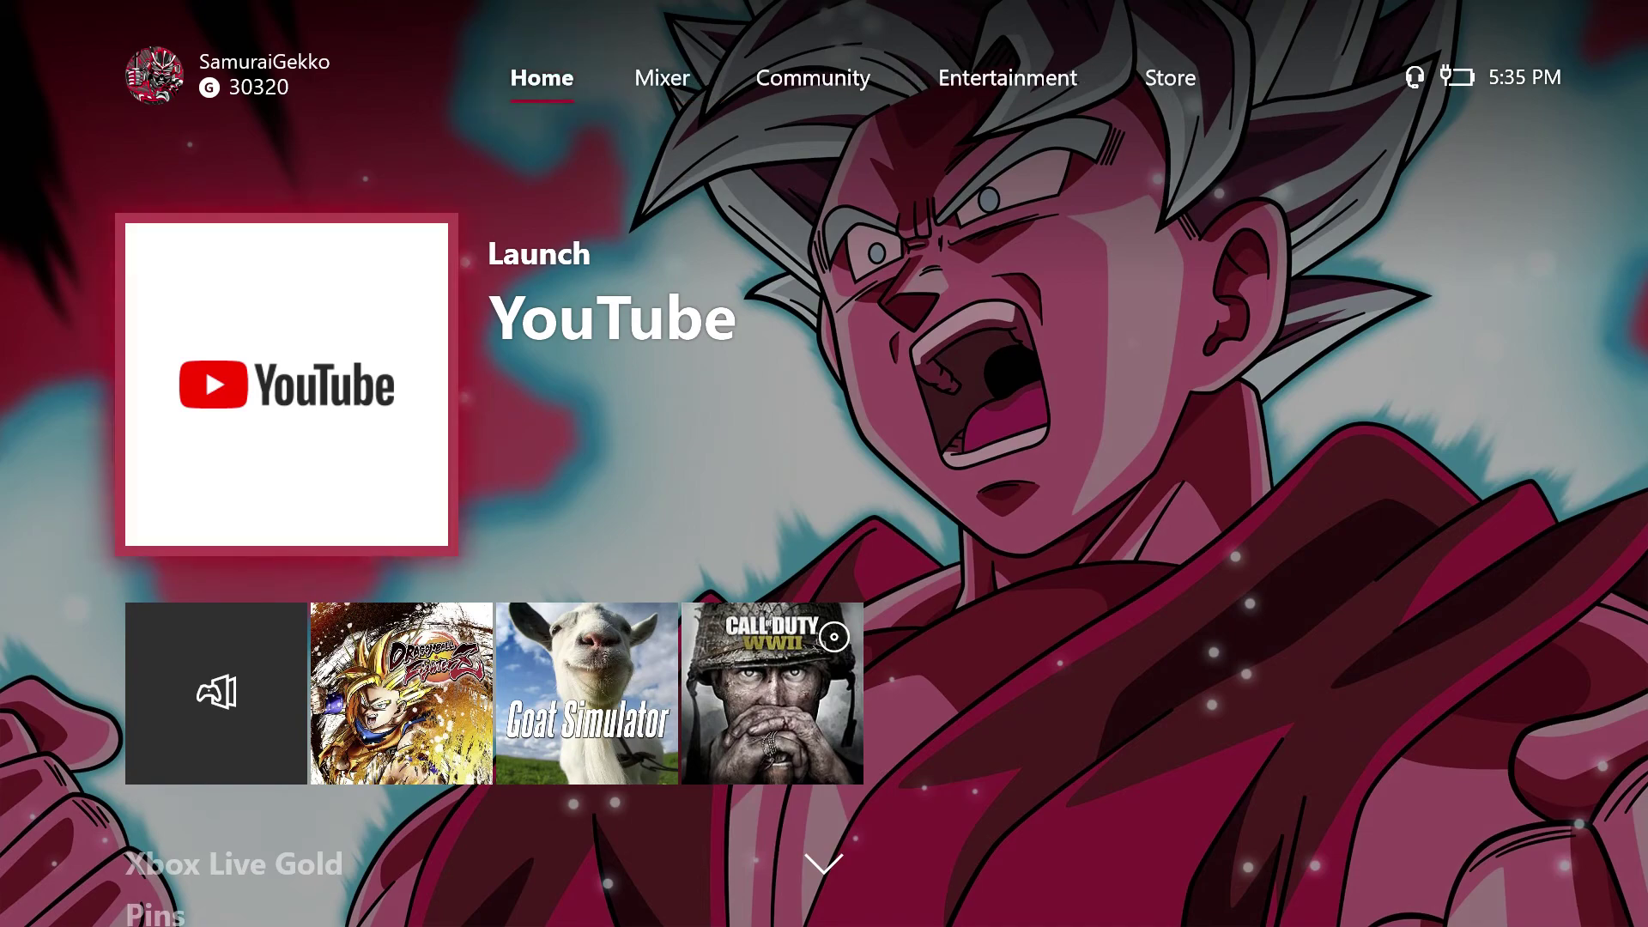
{"action": "key", "text": "Down"}
{"action": "key", "text": "Up"}
{"action": "key", "text": "Up"}
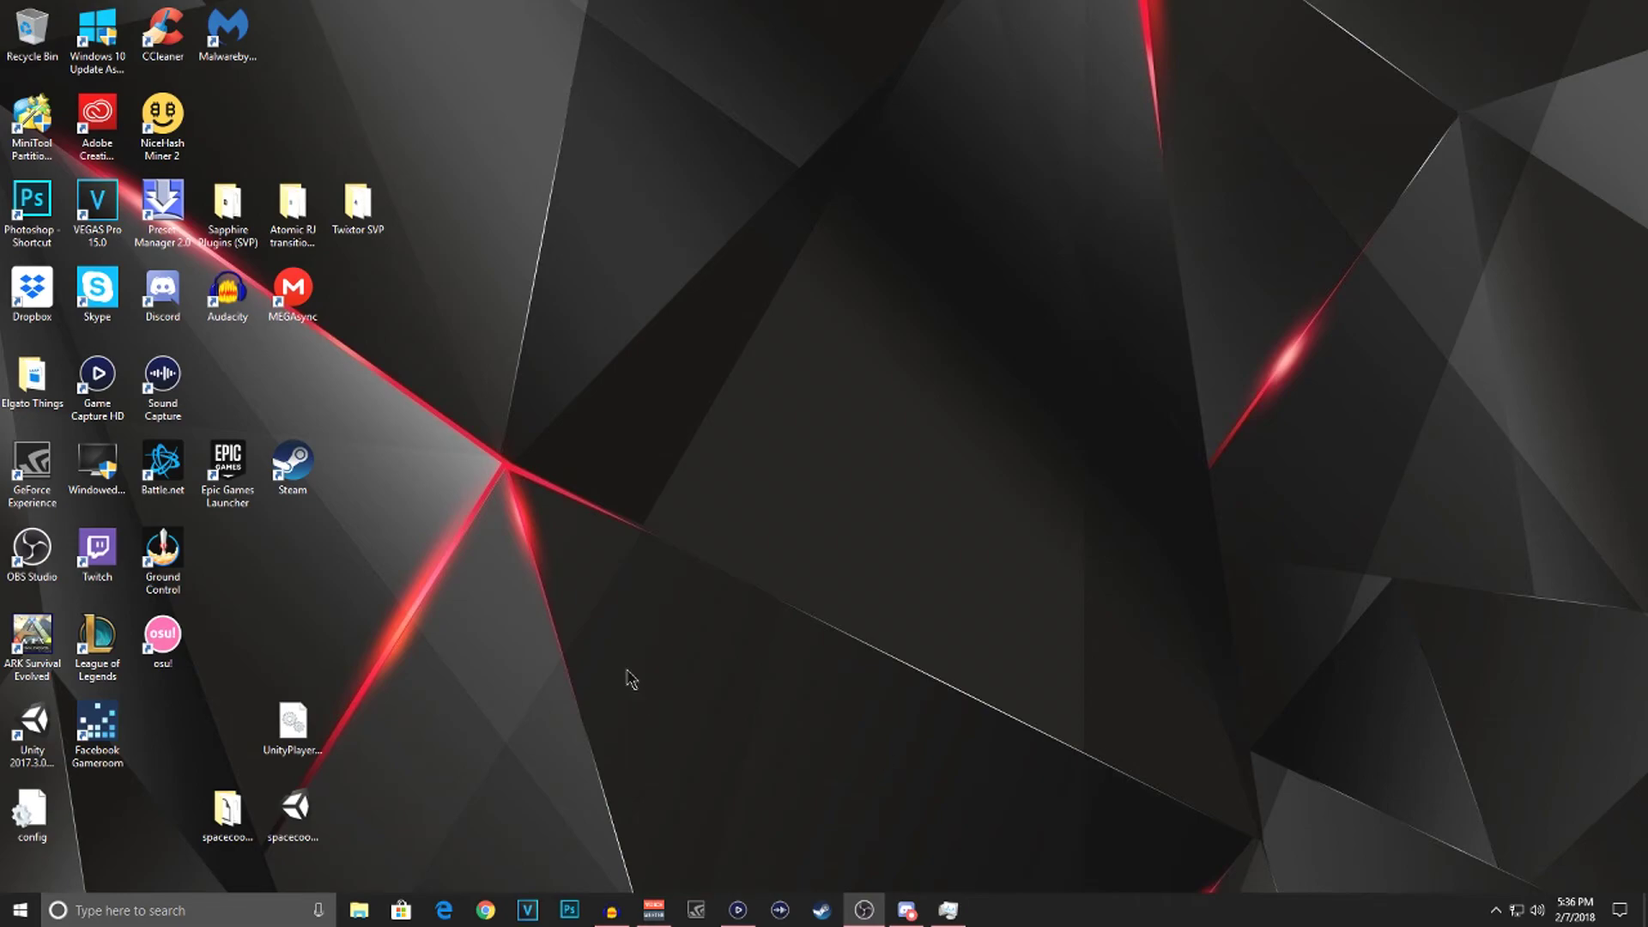
- On the PC, copy the recent pictures tpybwmrcnurkytevzdet and goku-3840x2160-dragon-ball-super-4k-5k-7527 to the ESD-USB (H:) drive in File Explorer
{"action": "left_click", "coordinate": [360, 915]}
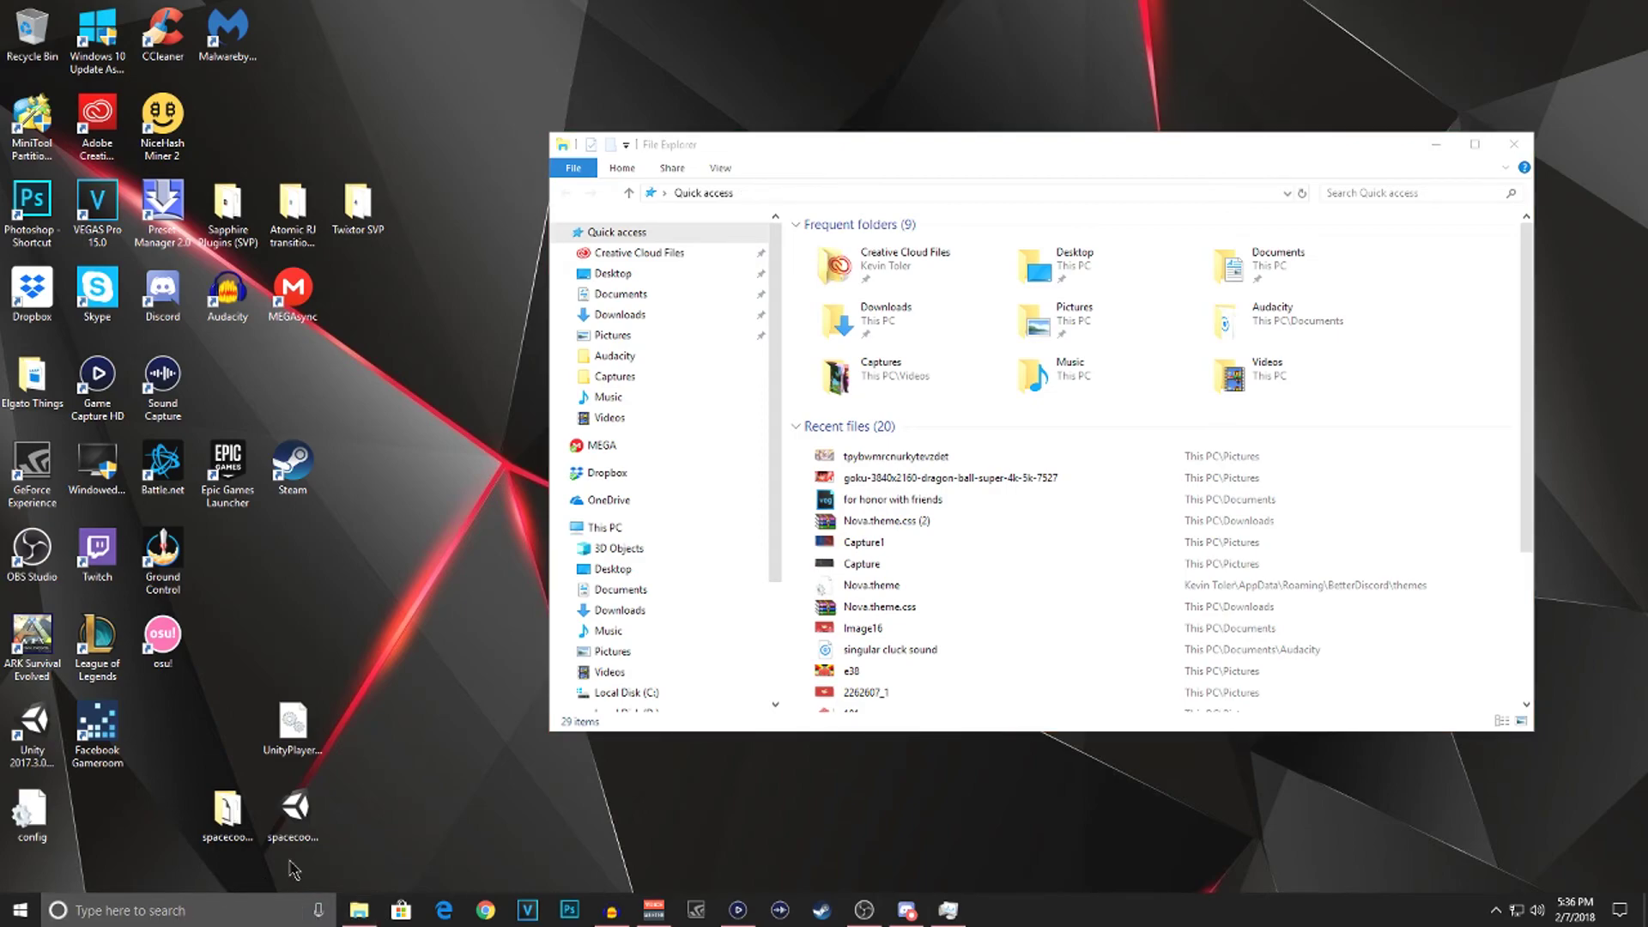
{"action": "left_click", "coordinate": [137, 910]}
{"action": "scroll", "coordinate": [704, 515], "scroll_direction": "down", "scroll_amount": 3}
{"action": "left_click", "coordinate": [684, 599]}
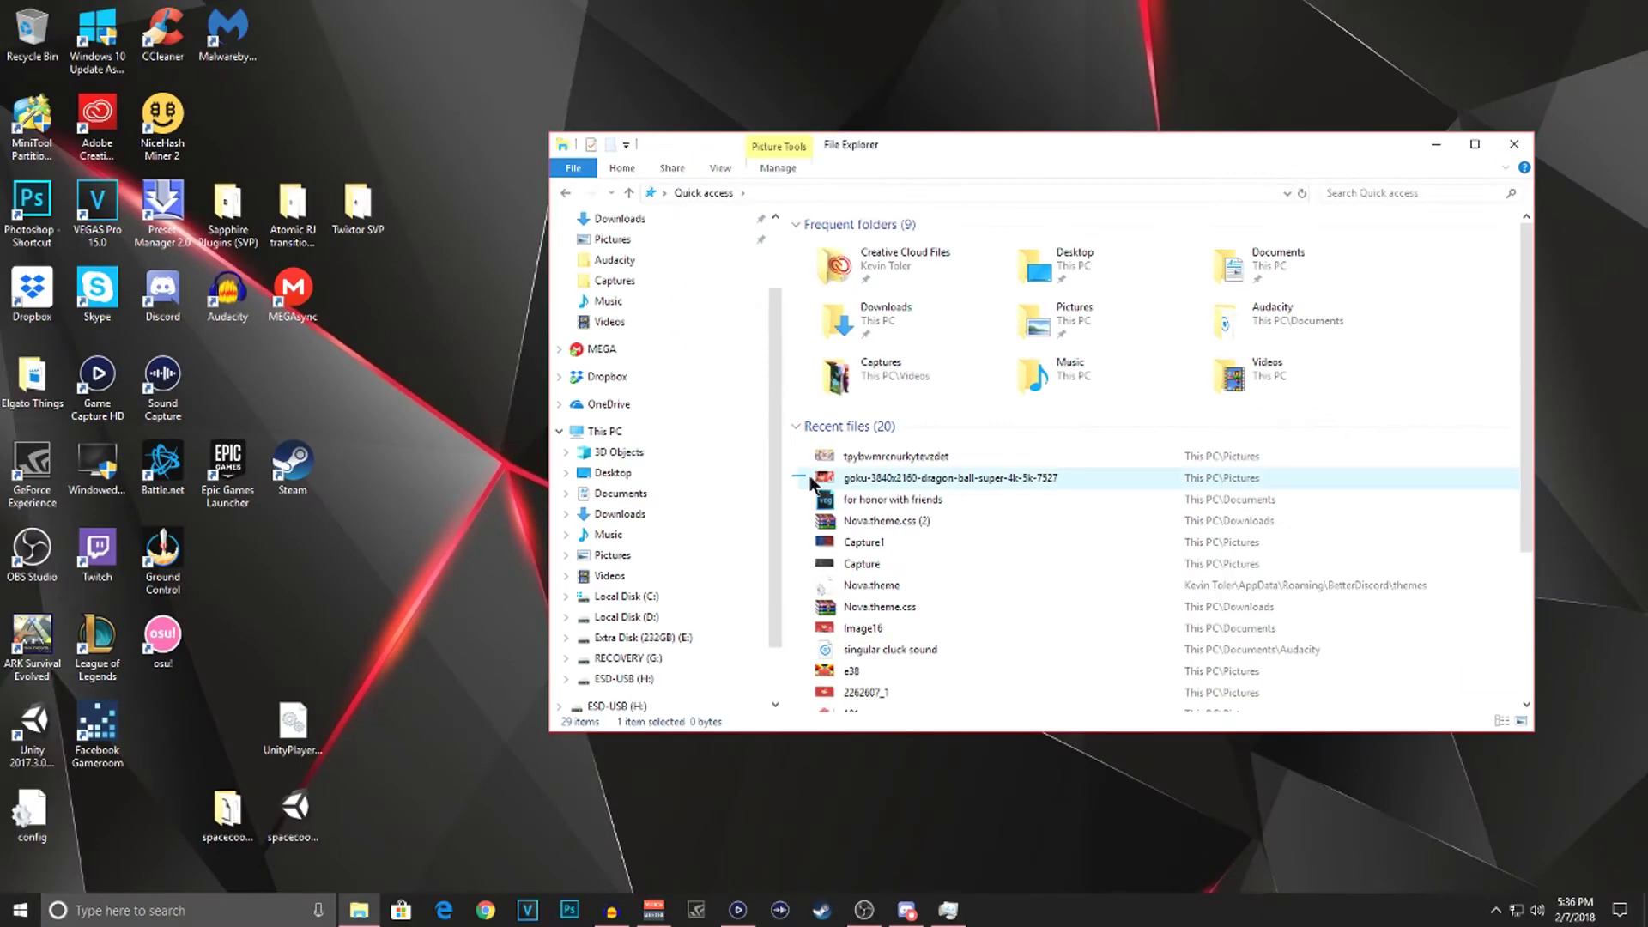
{"action": "scroll", "coordinate": [709, 516], "scroll_direction": "down", "scroll_amount": 2}
{"action": "left_click_drag", "start_coordinate": [907, 462], "coordinate": [445, 764]}
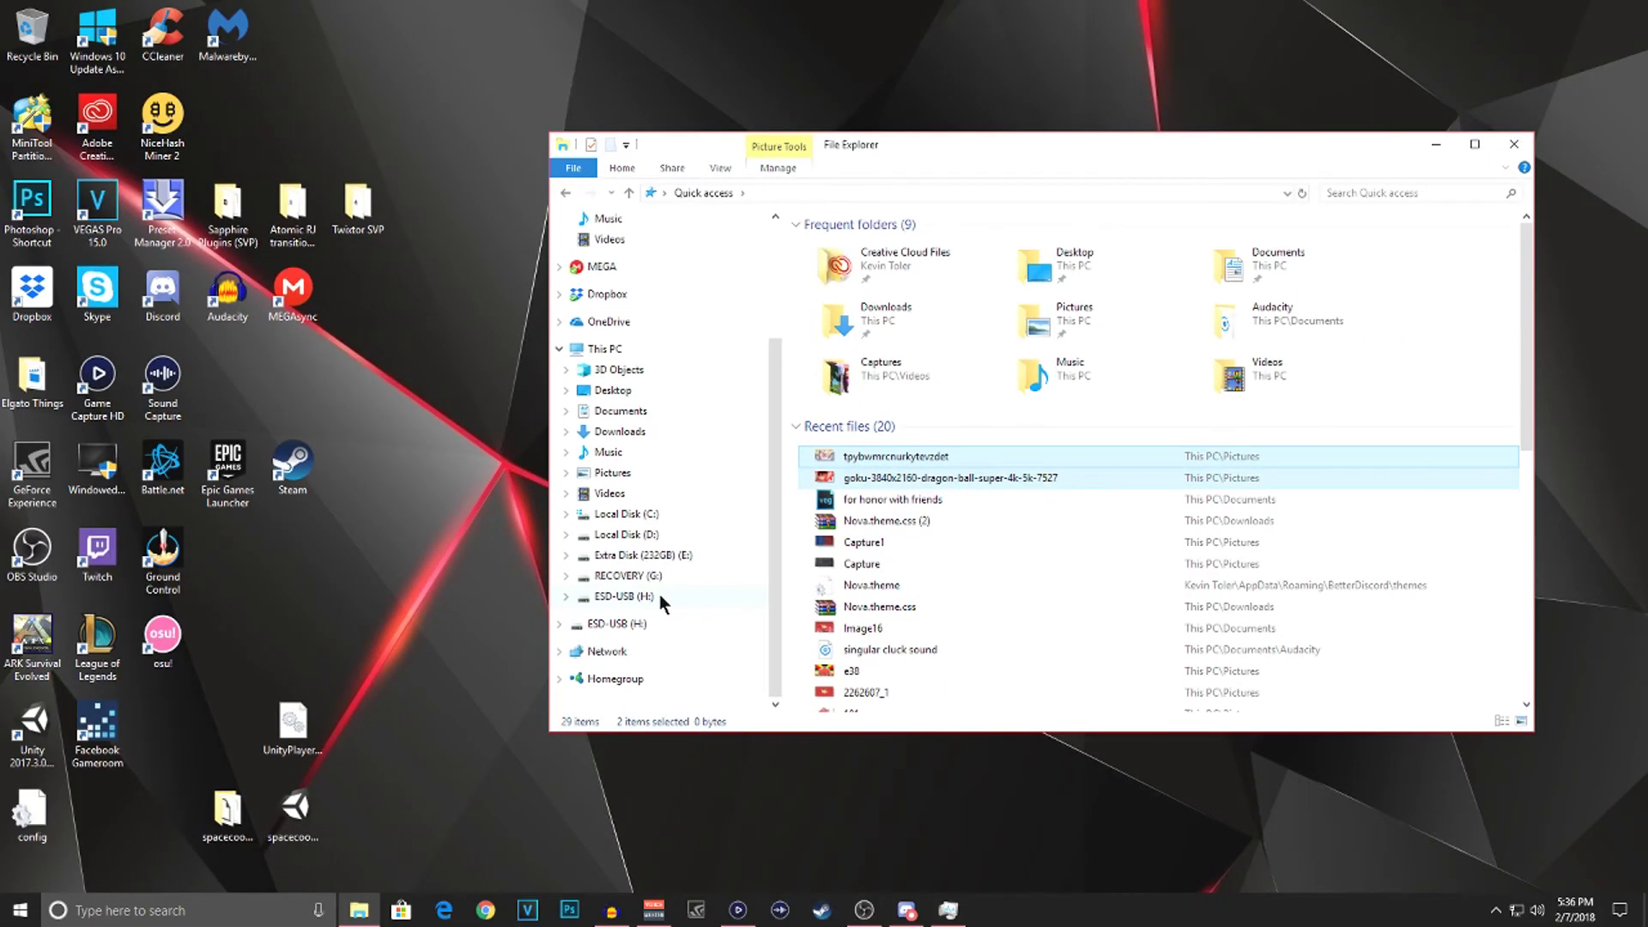
- Check the ESD-USB (H:) drive's contents for the two JPG pictures, and close the File Explorer window
{"action": "left_click", "coordinate": [614, 632]}
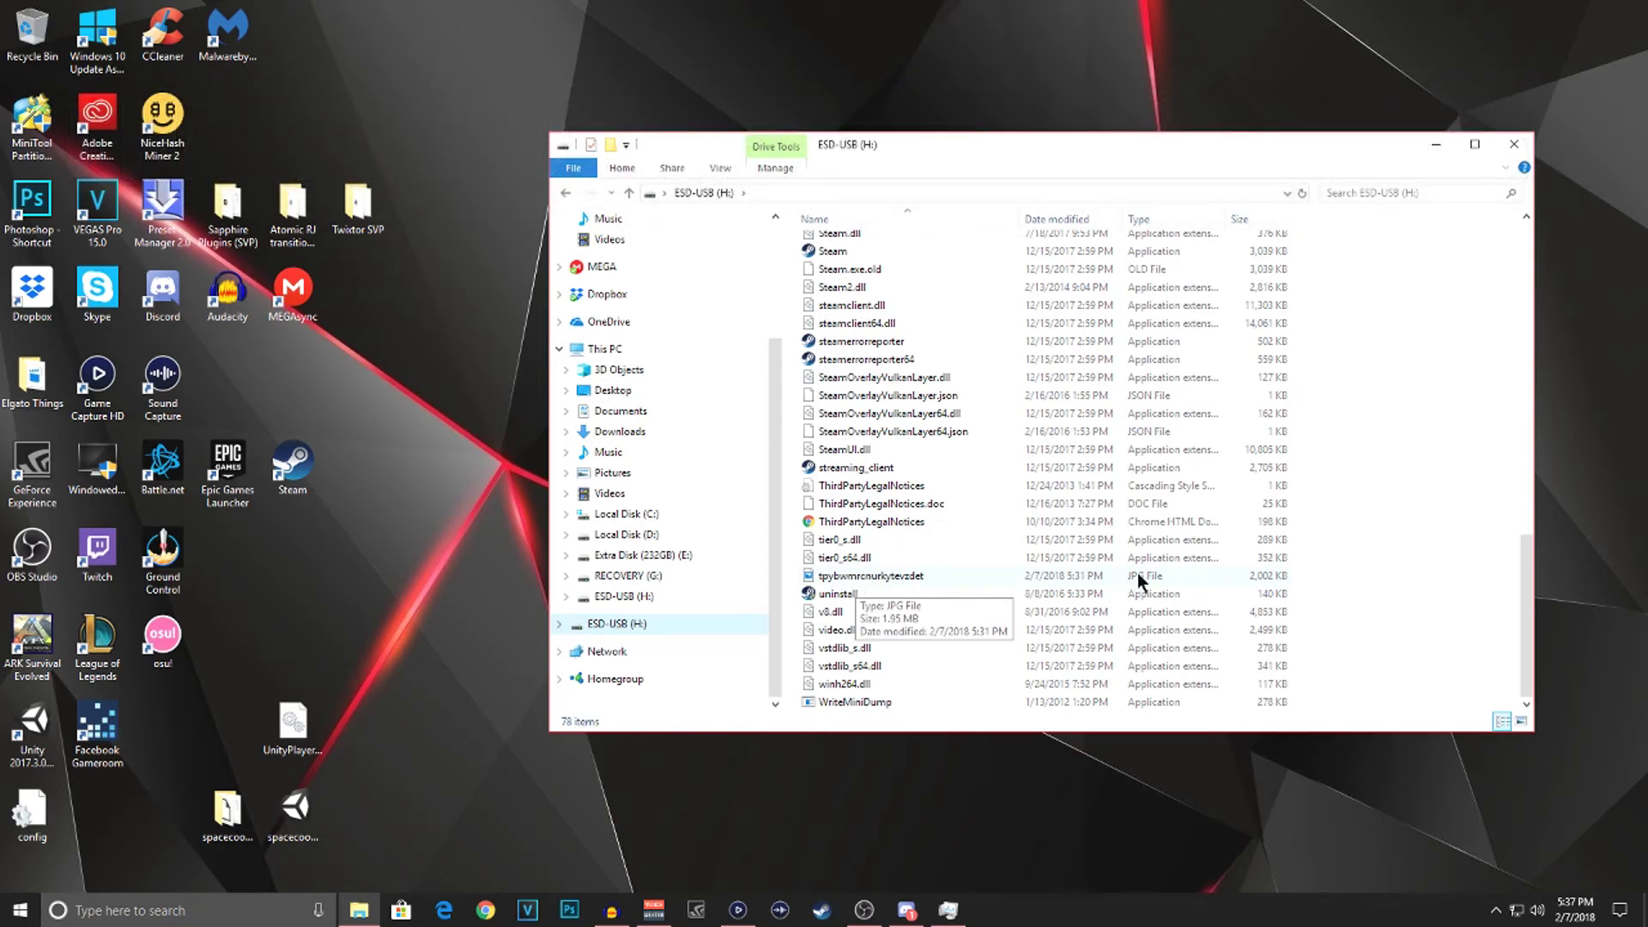
{"action": "scroll", "coordinate": [1004, 526], "scroll_direction": "up", "scroll_amount": 15}
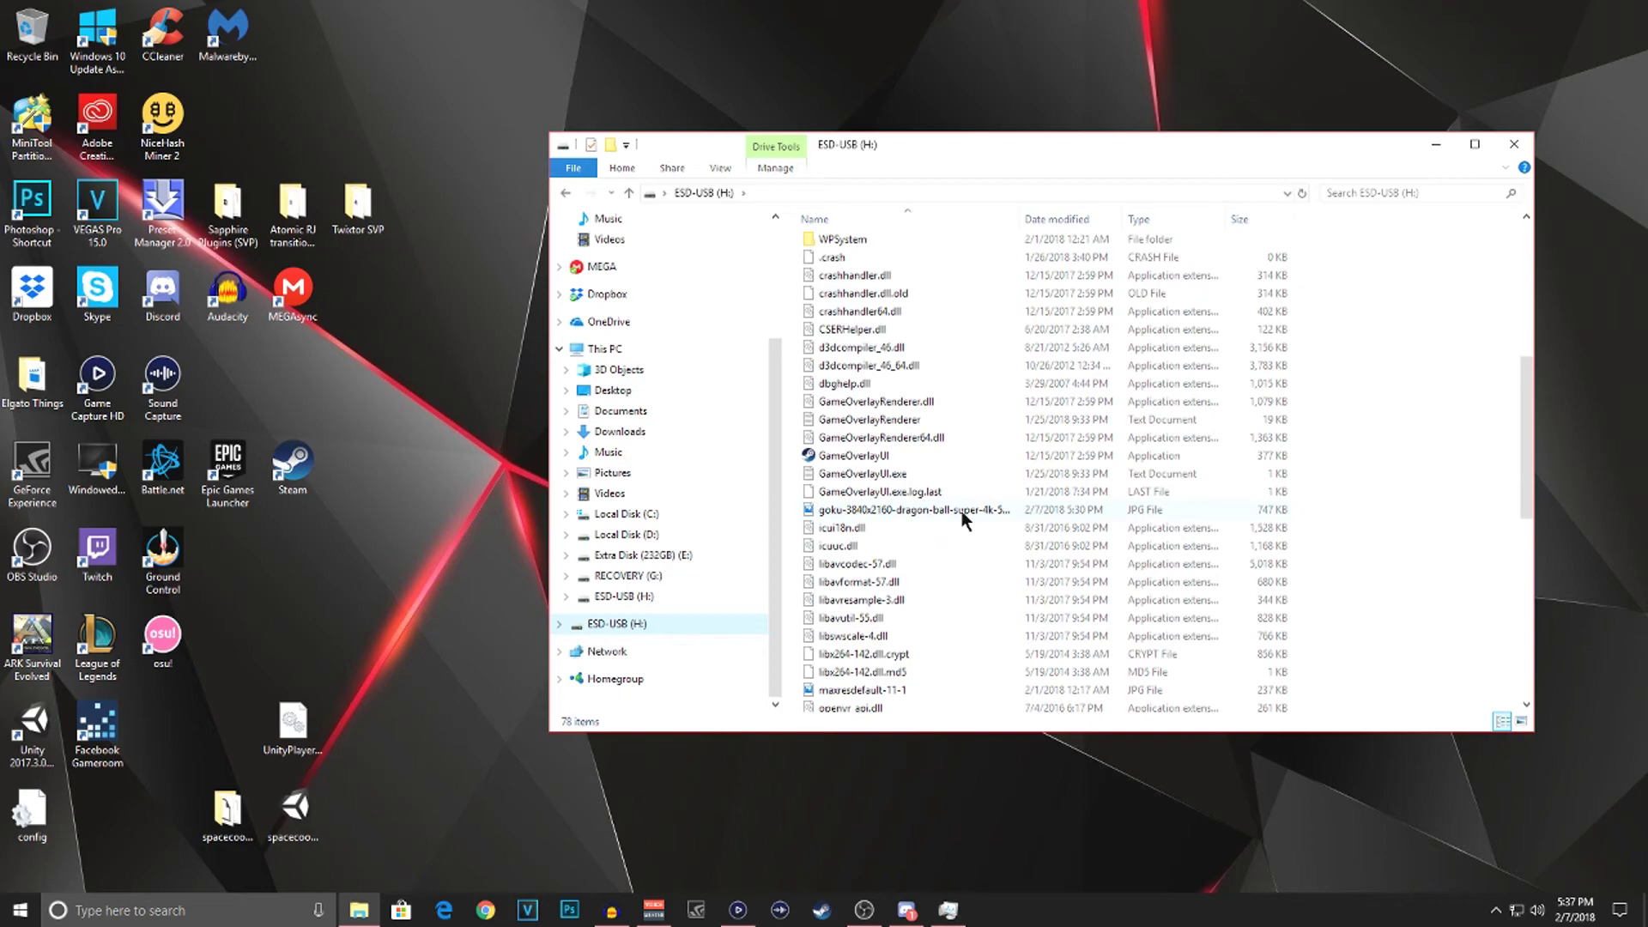
{"action": "scroll", "coordinate": [963, 515], "scroll_direction": "down", "scroll_amount": 2}
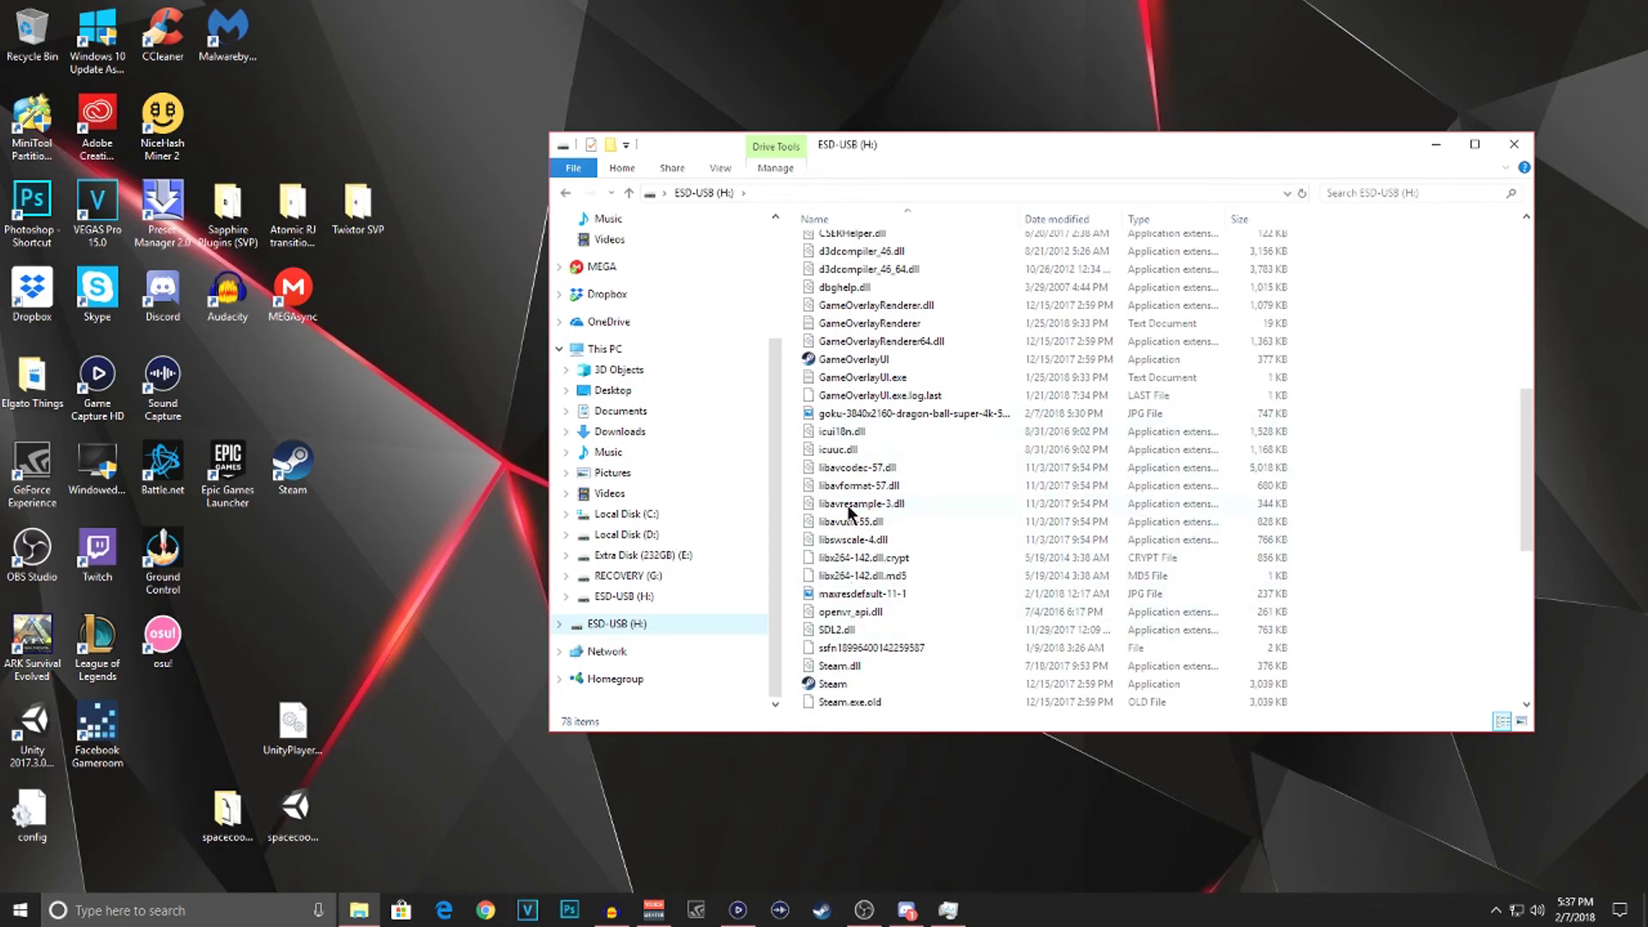
{"action": "left_click", "coordinate": [1510, 145]}
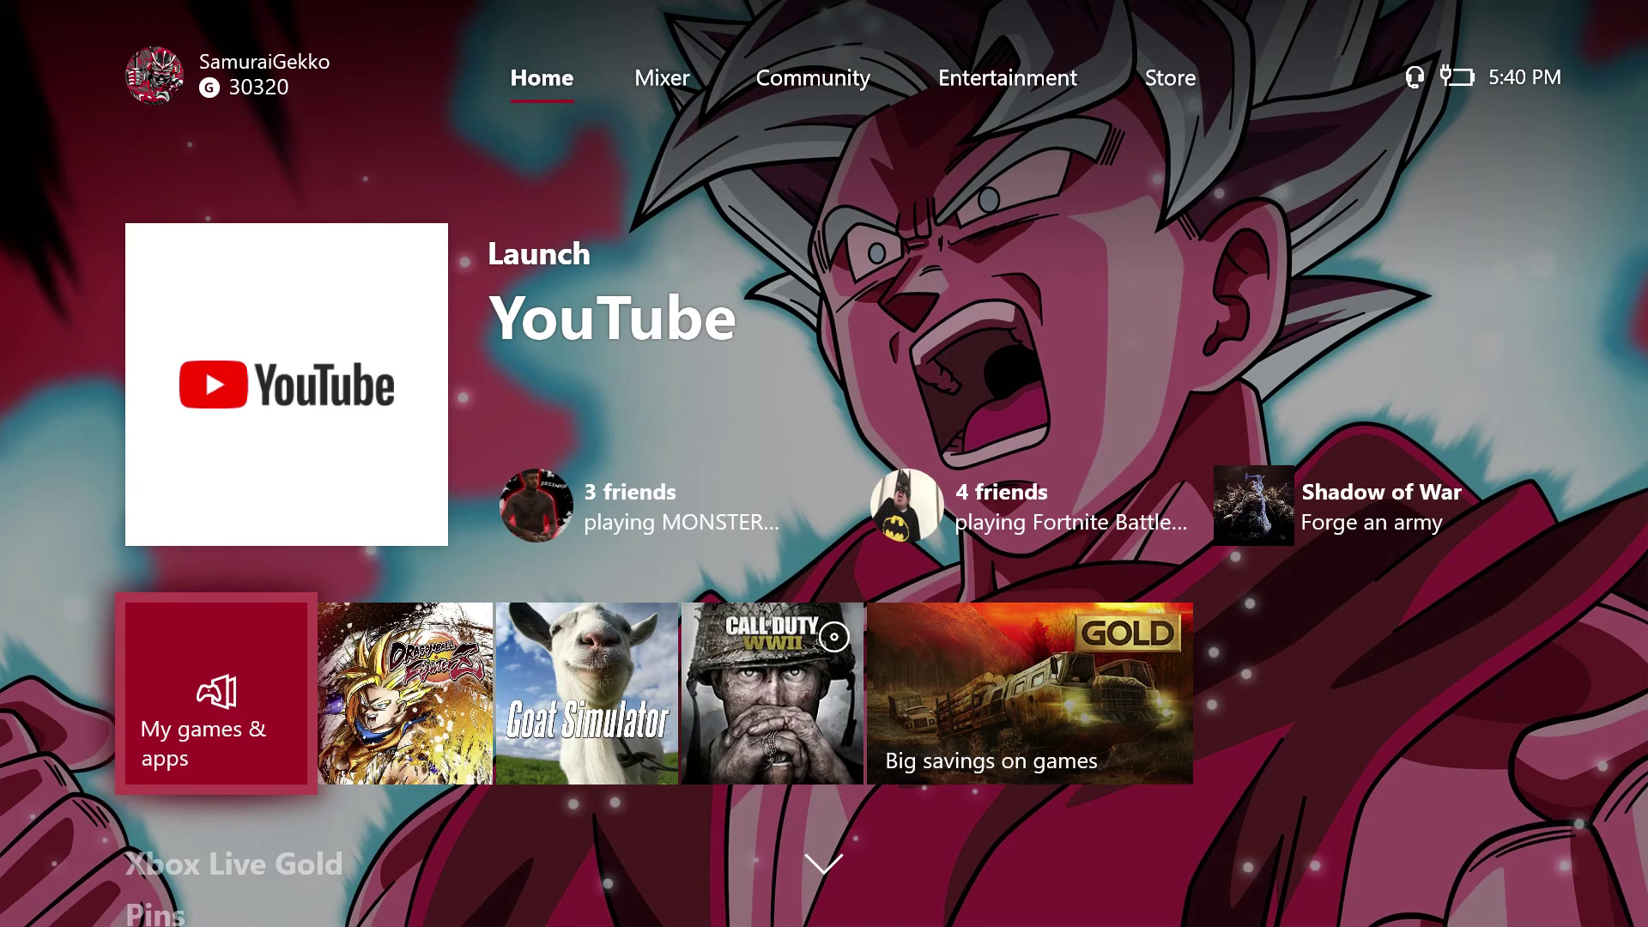
- On the Xbox, open the full console settings from the guide and look through the System options
{"action": "key", "text": "Up"}
{"action": "key", "text": "super"}
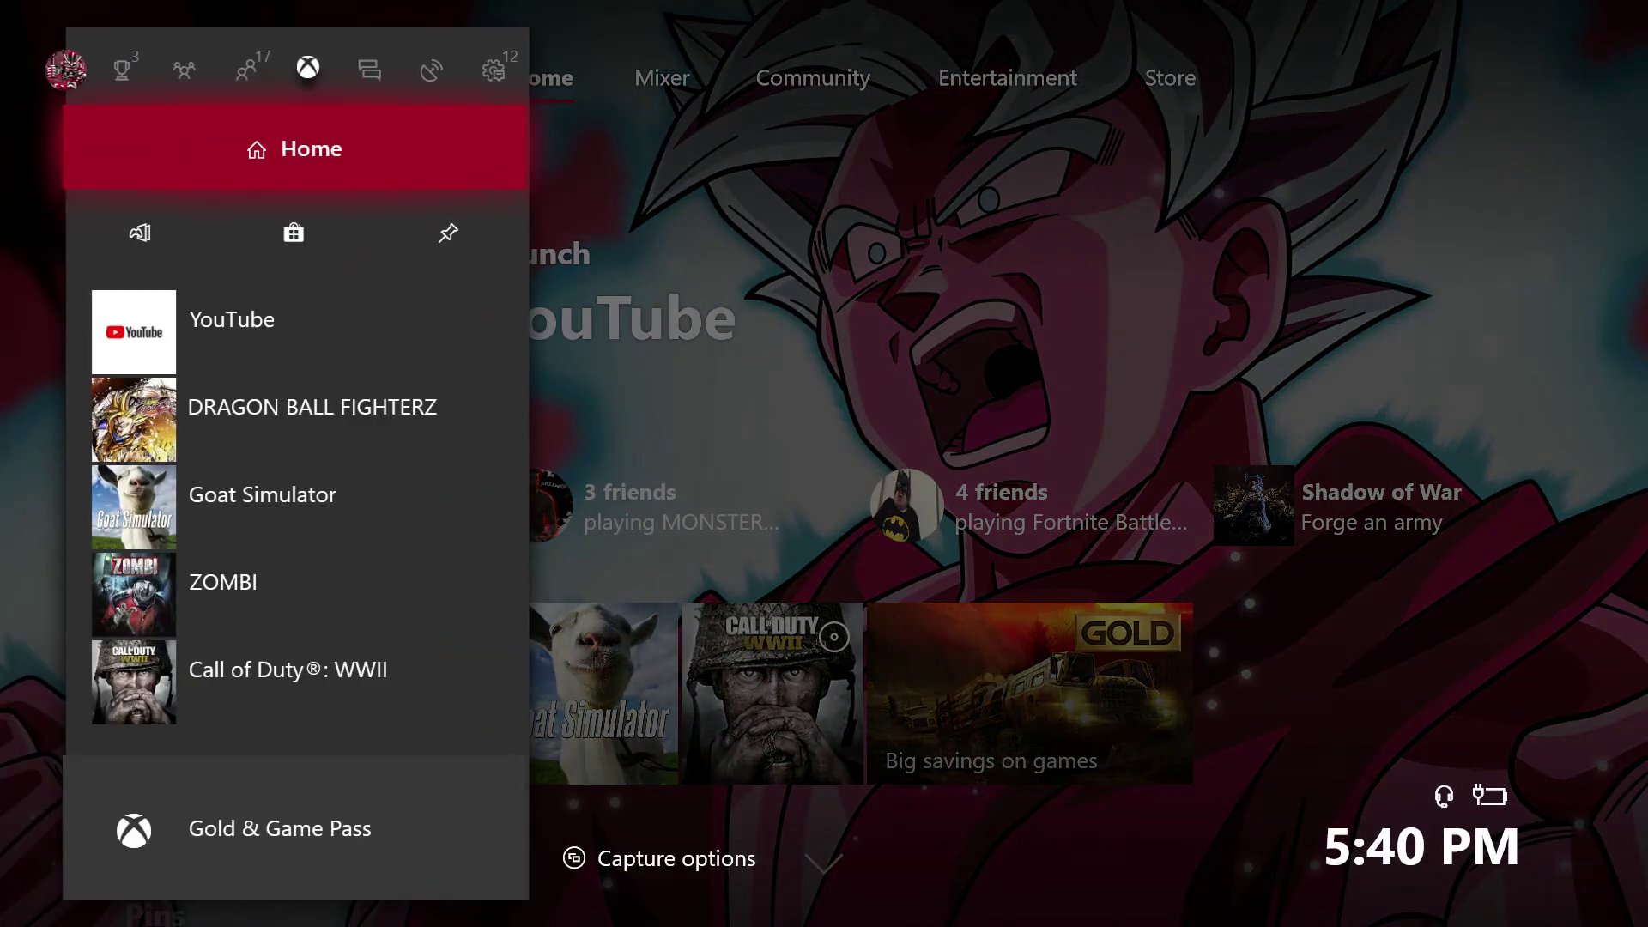
{"action": "key", "text": "Right"}
{"action": "key", "text": "Right"}
{"action": "key", "text": "Right"}
{"action": "key", "text": "Return"}
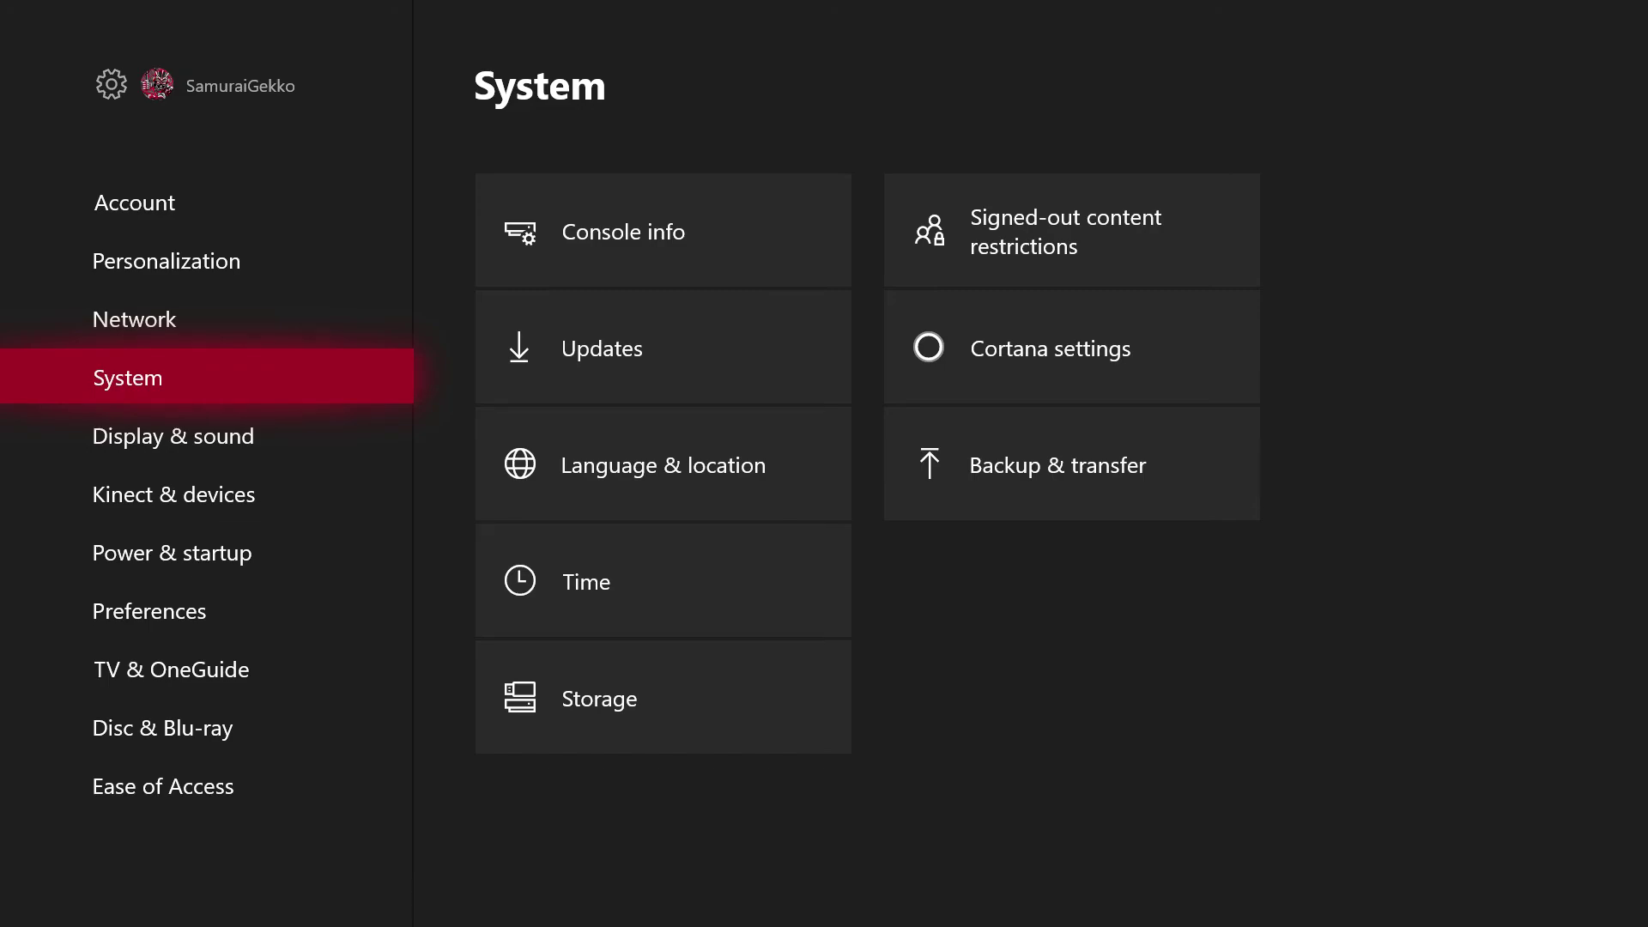
{"action": "key", "text": "Right"}
{"action": "key", "text": "Down"}
{"action": "key", "text": "Down"}
{"action": "key", "text": "Down"}
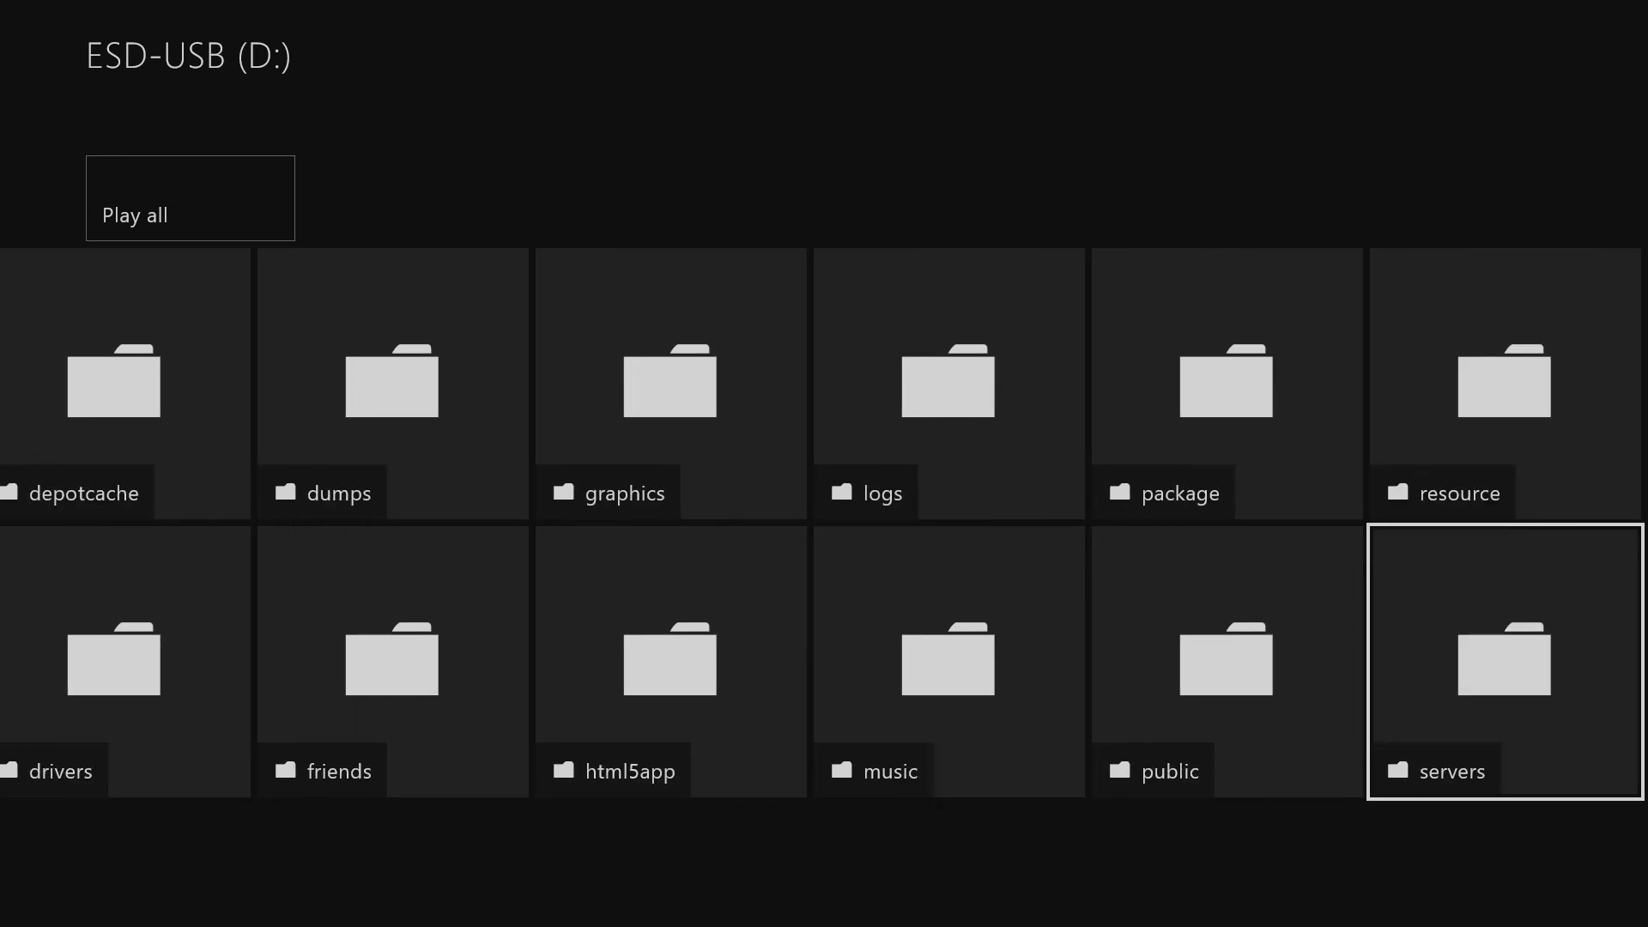
- In Media Player, browse the ESD-USB (D:) drive and select the goku-3840x2160-dragon-ball-super-4k-5k-7527 picture
{"action": "key", "text": "Right"}
{"action": "key", "text": "Right"}
{"action": "key", "text": "Right"}
{"action": "key", "text": "Right"}
{"action": "key", "text": "Right"}
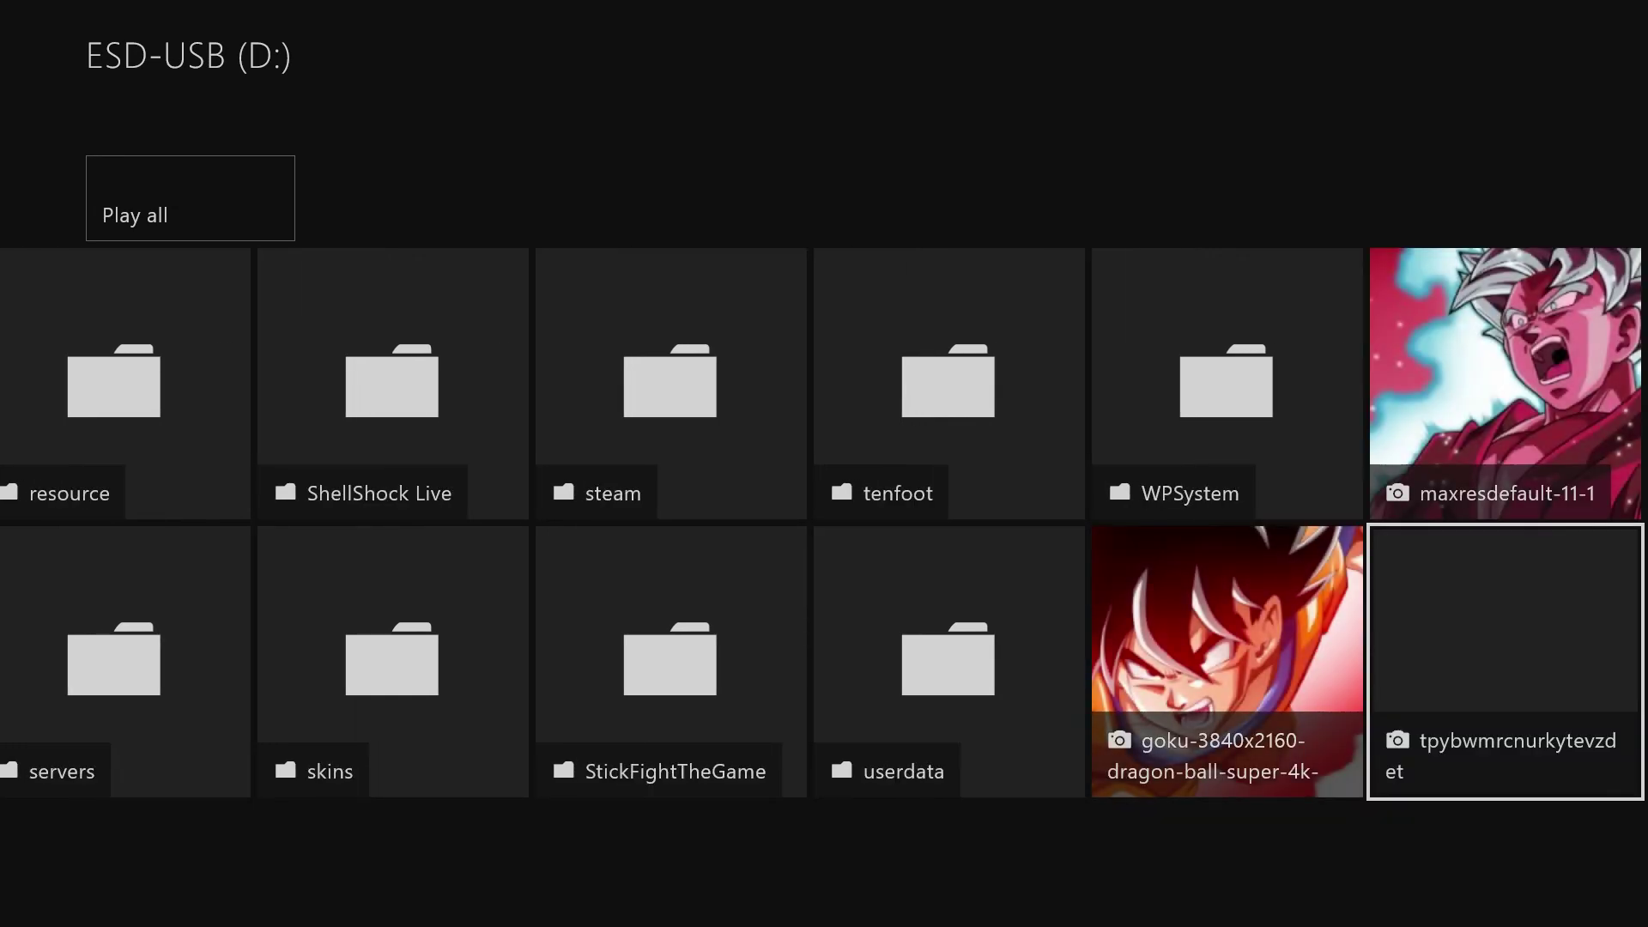
{"action": "key", "text": "Left"}
{"action": "key", "text": "Right"}
{"action": "key", "text": "Up"}
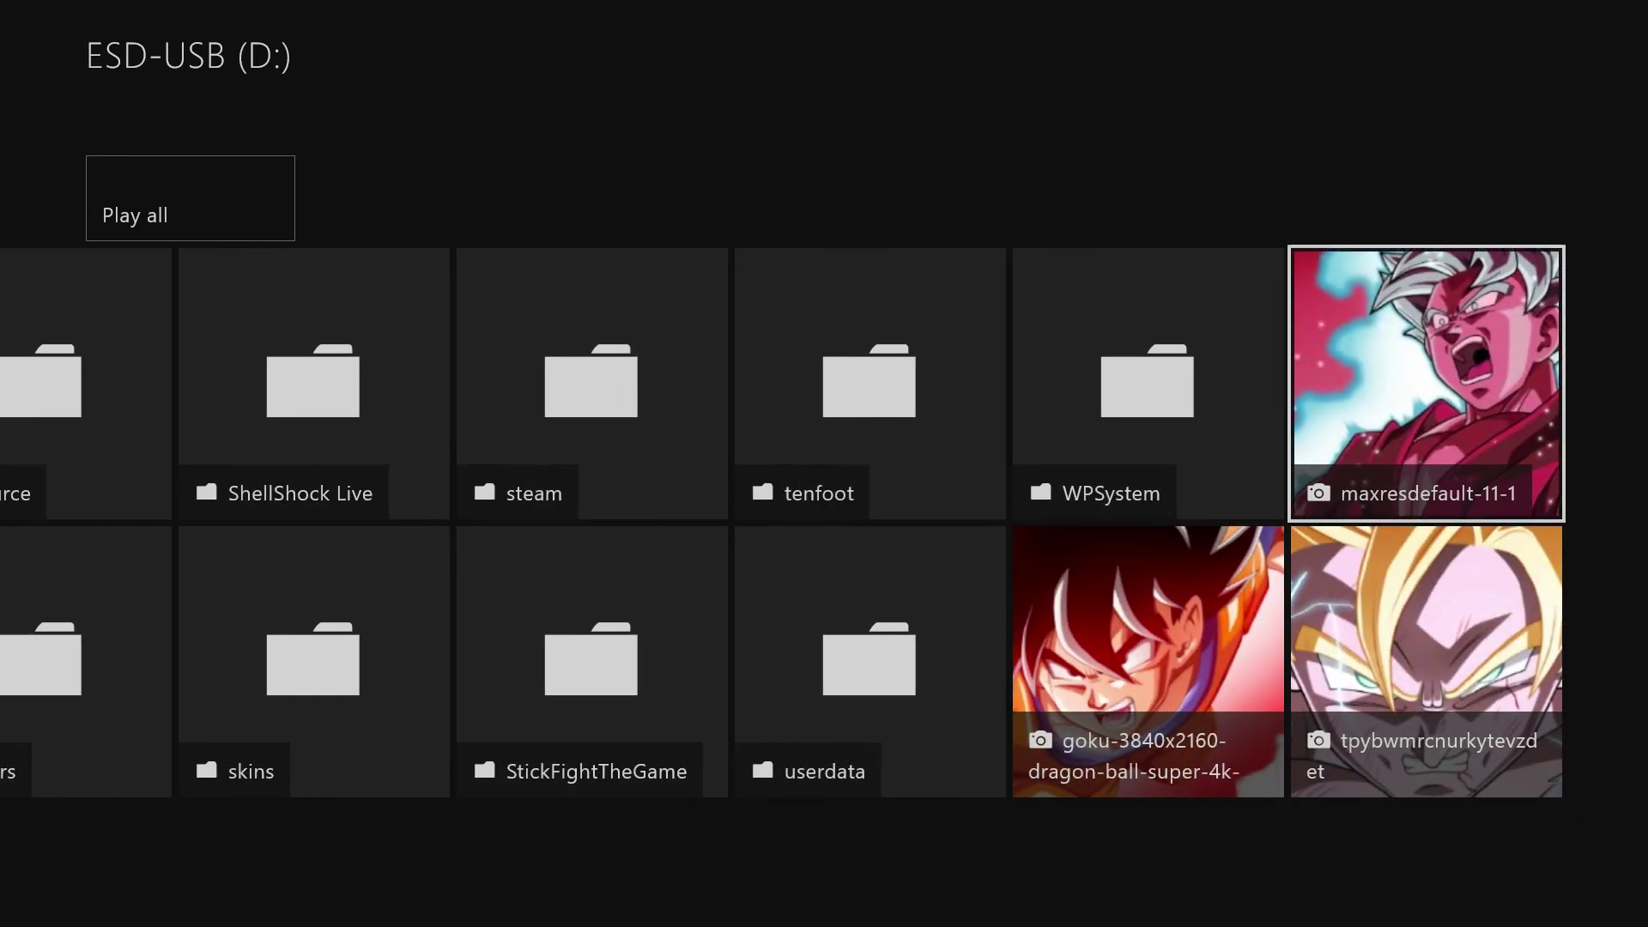
{"action": "key", "text": "Down"}
{"action": "key", "text": "Left"}
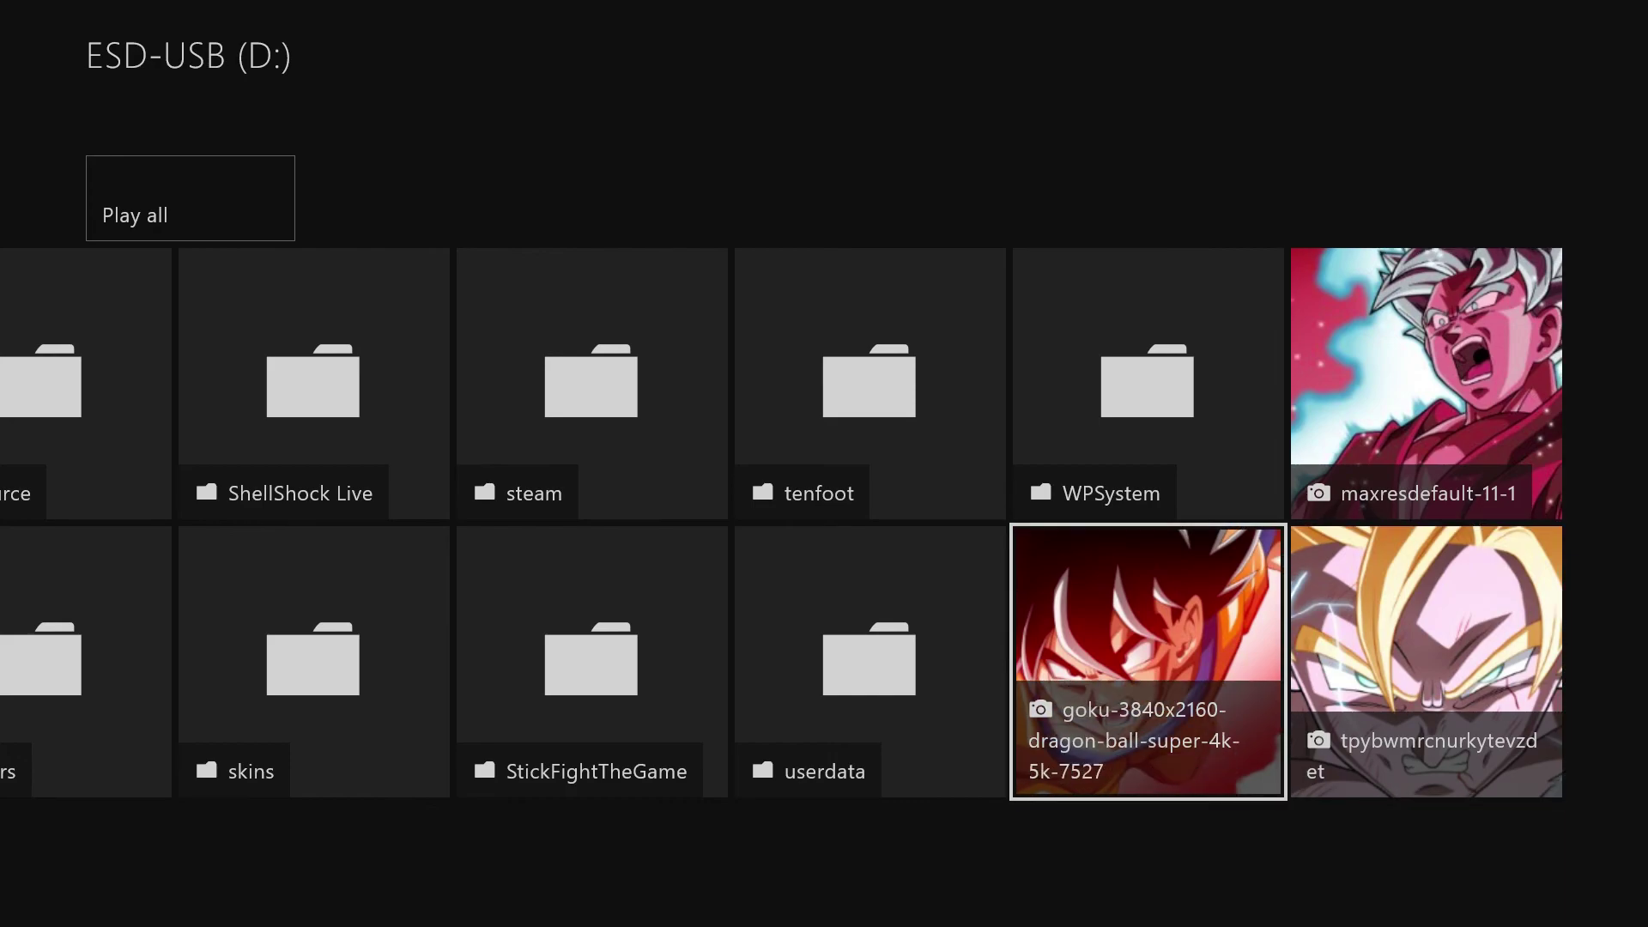
- Open the selected Goku picture full screen and set it as the console's background
{"action": "key", "text": "Menu"}
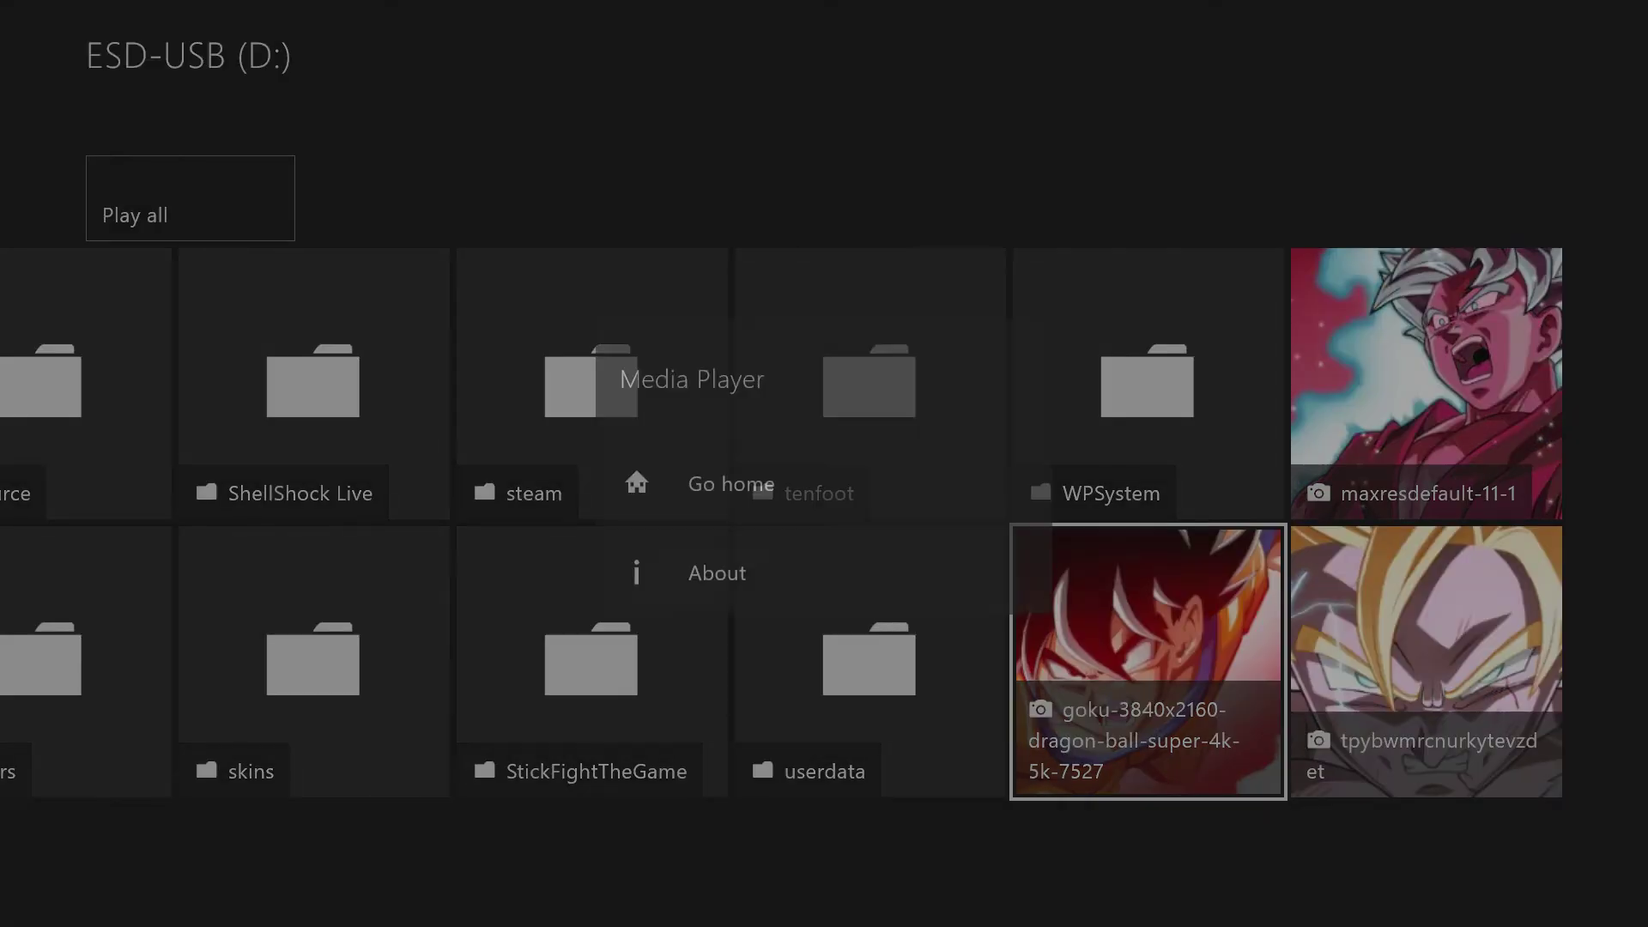
{"action": "key", "text": "Escape"}
{"action": "key", "text": "Return"}
{"action": "key", "text": "Menu"}
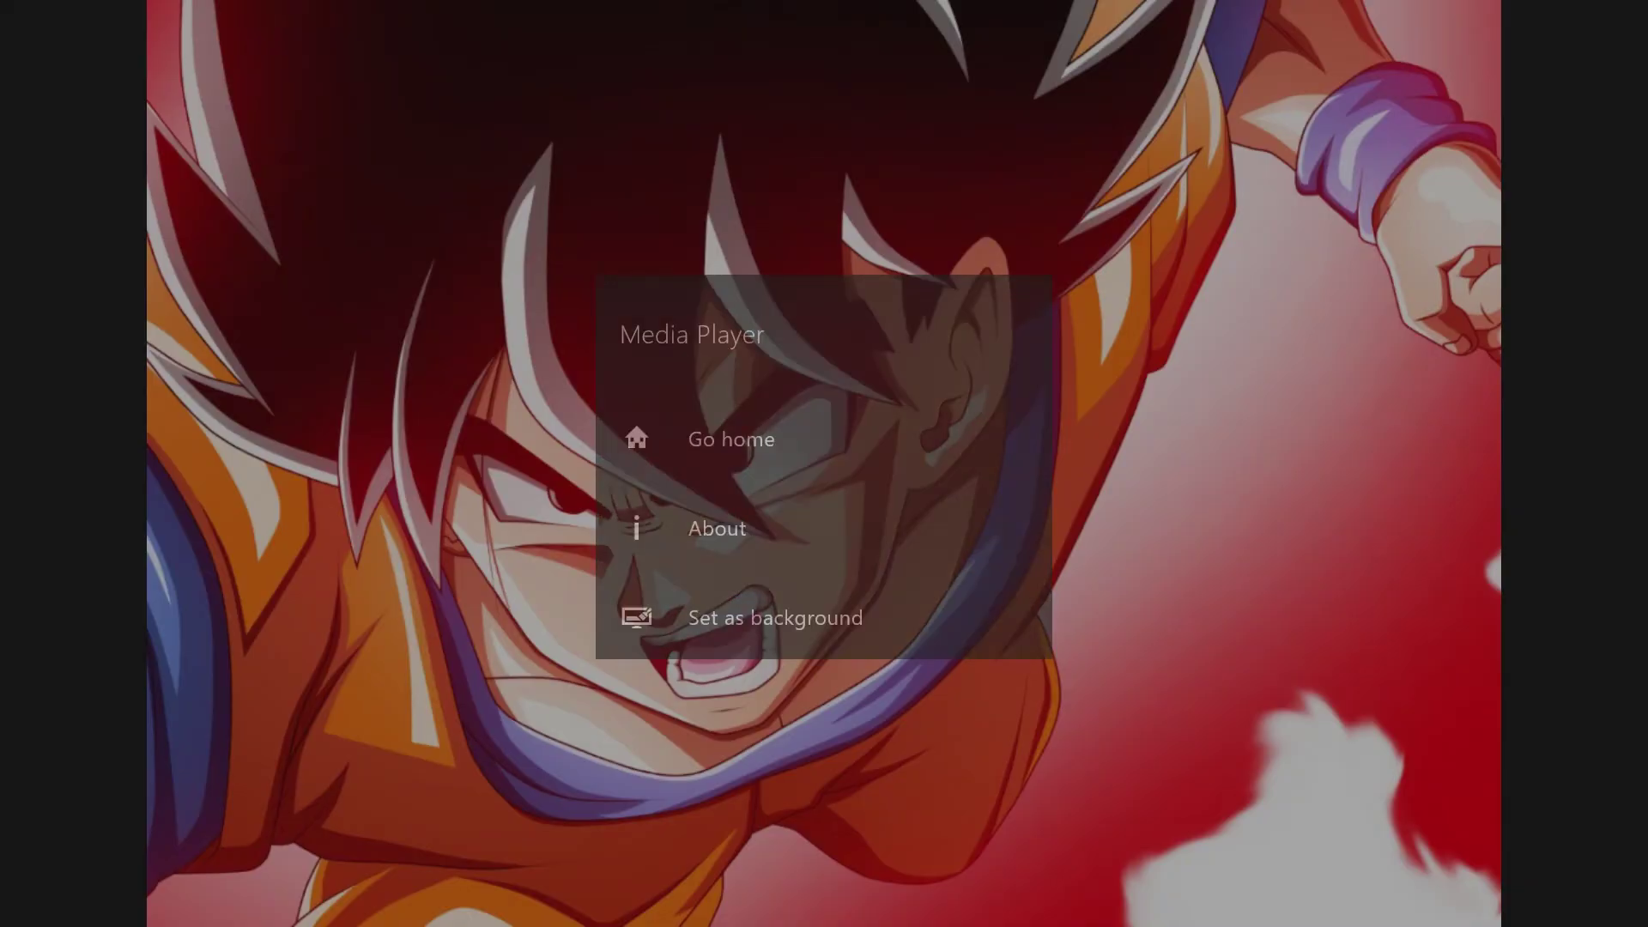
{"action": "key", "text": "Down"}
{"action": "key", "text": "Down"}
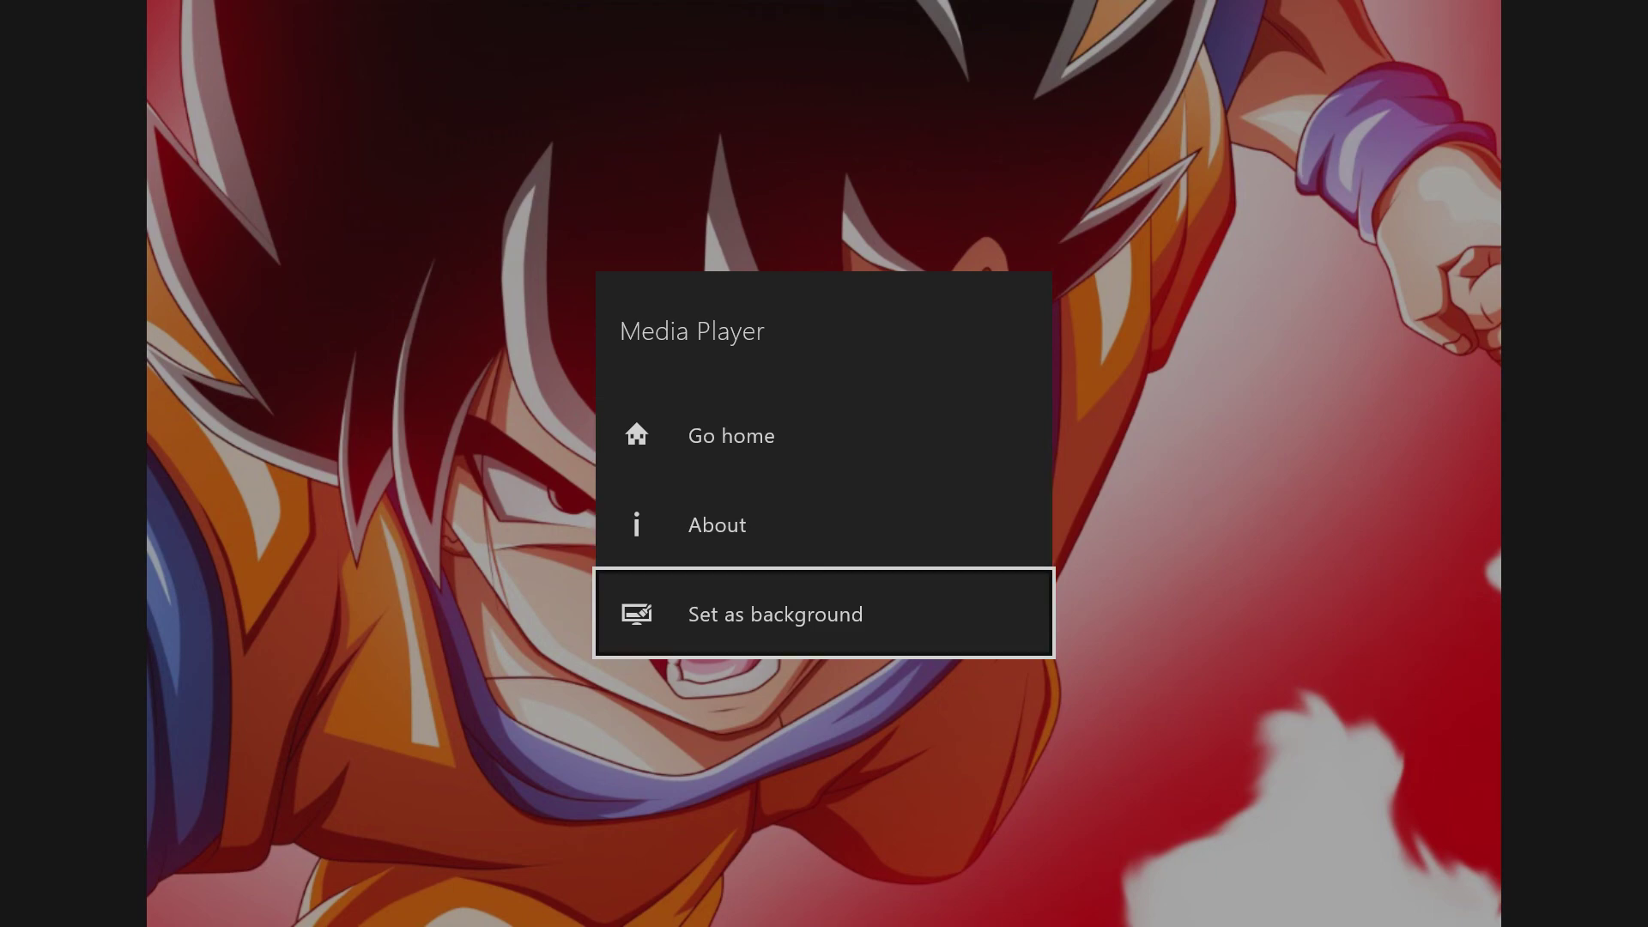
{"action": "key", "text": "Return"}
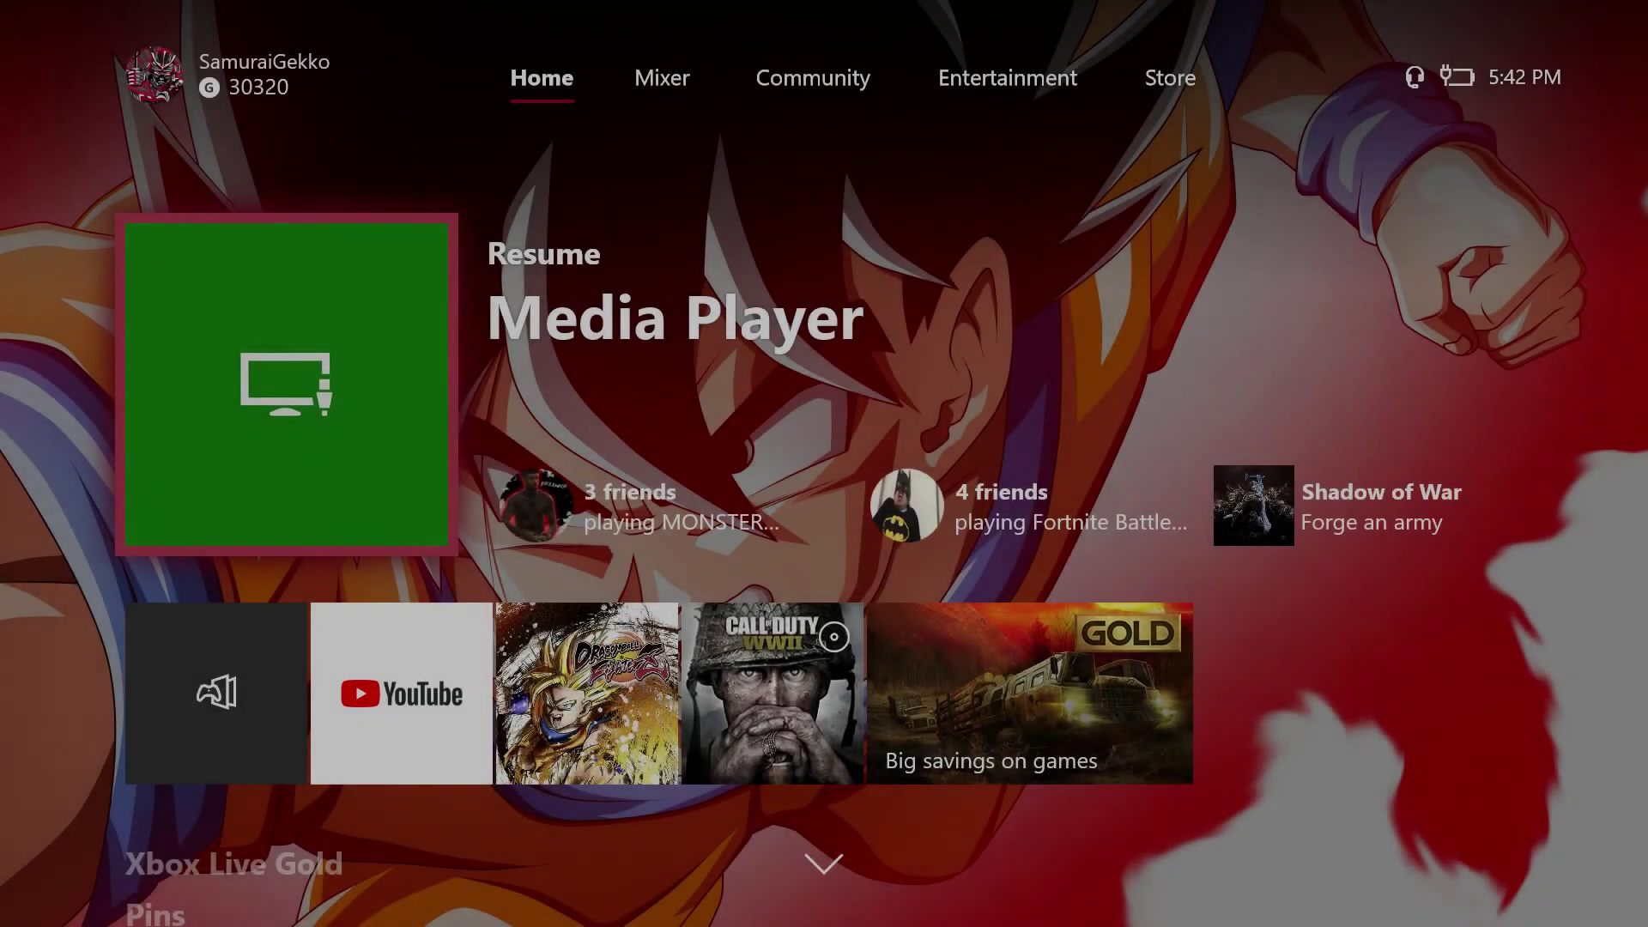
- Review the background image across the dashboard's Mixer, Community, Entertainment and Store pages, and return to Home
{"action": "key", "text": "Up"}
{"action": "key", "text": "Right"}
{"action": "key", "text": "Right"}
{"action": "key", "text": "Right"}
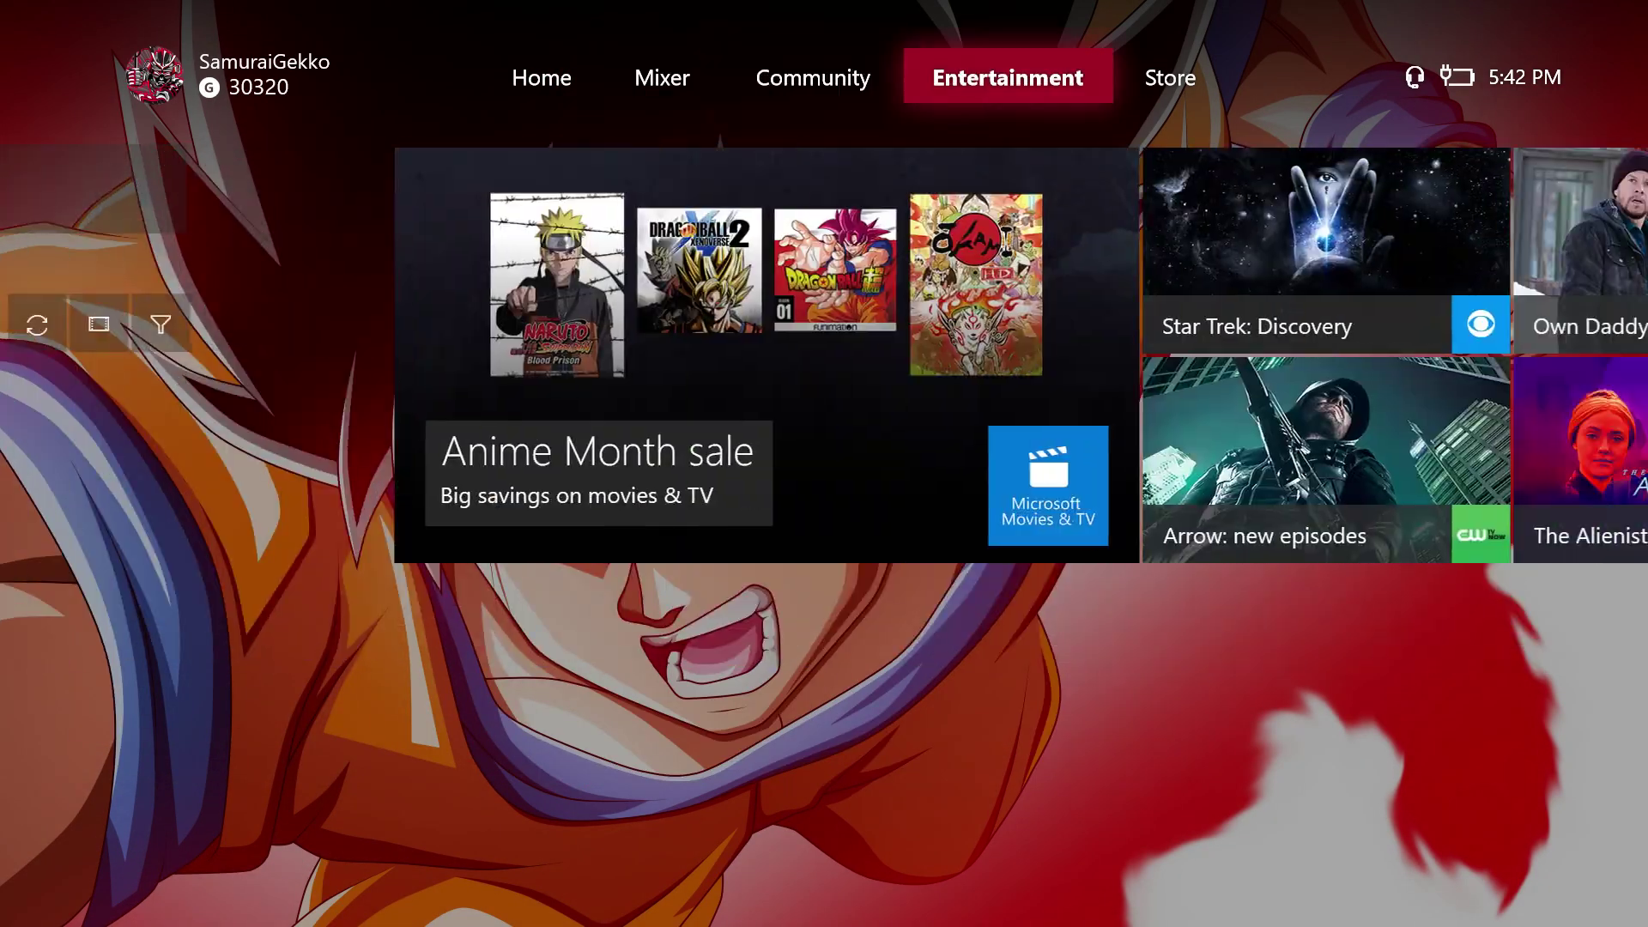
{"action": "key", "text": "Right"}
{"action": "key", "text": "Left"}
{"action": "key", "text": "Left"}
{"action": "key", "text": "Left"}
{"action": "key", "text": "Left"}
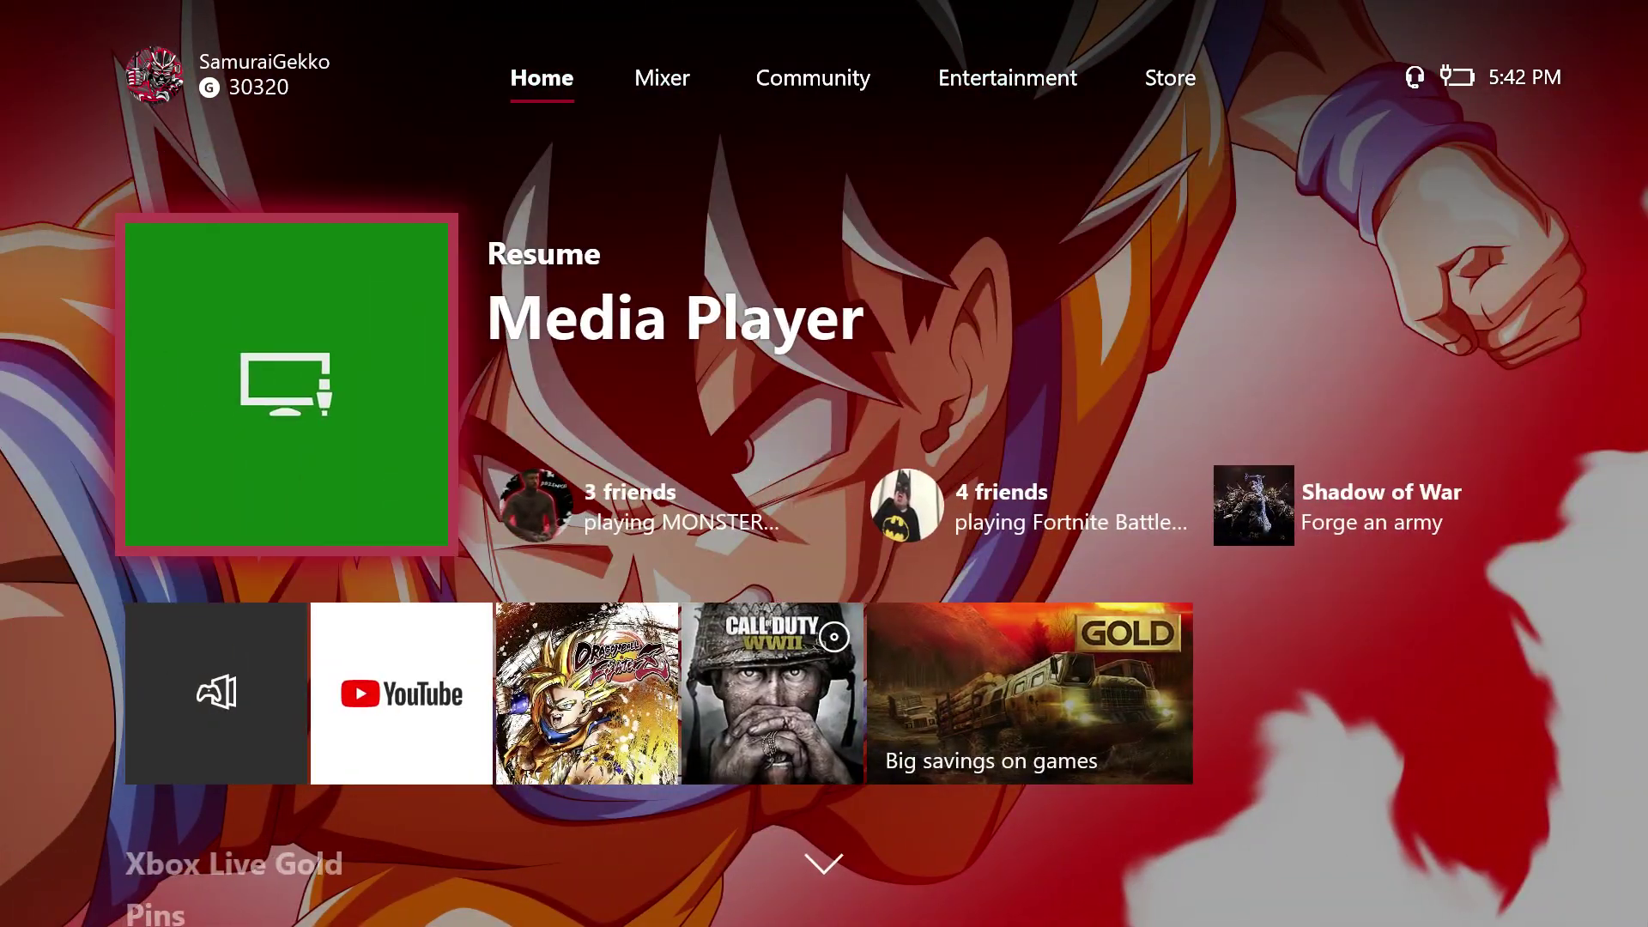
- Review the background behind the lower Home sections down to Add more, and return to the start of the Home page
{"action": "key", "text": "Down"}
{"action": "key", "text": "Down"}
{"action": "key", "text": "Down"}
{"action": "key", "text": "Down"}
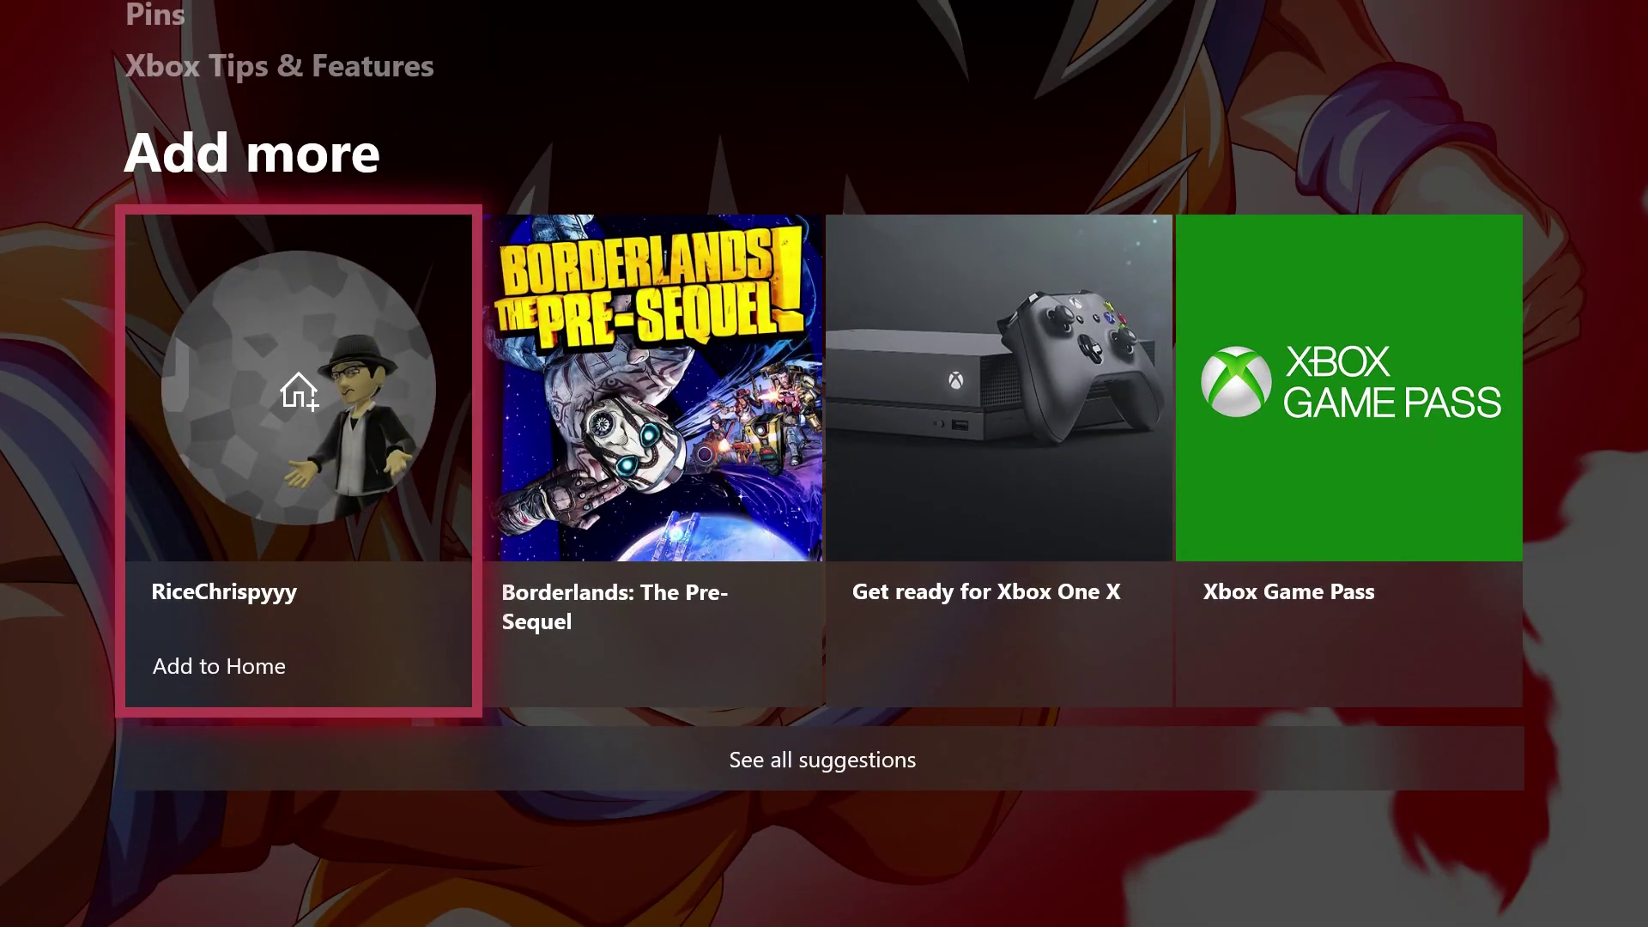
{"action": "key", "text": "Down"}
{"action": "key", "text": "Up"}
{"action": "key", "text": "Up"}
{"action": "key", "text": "Up"}
{"action": "key", "text": "Up"}
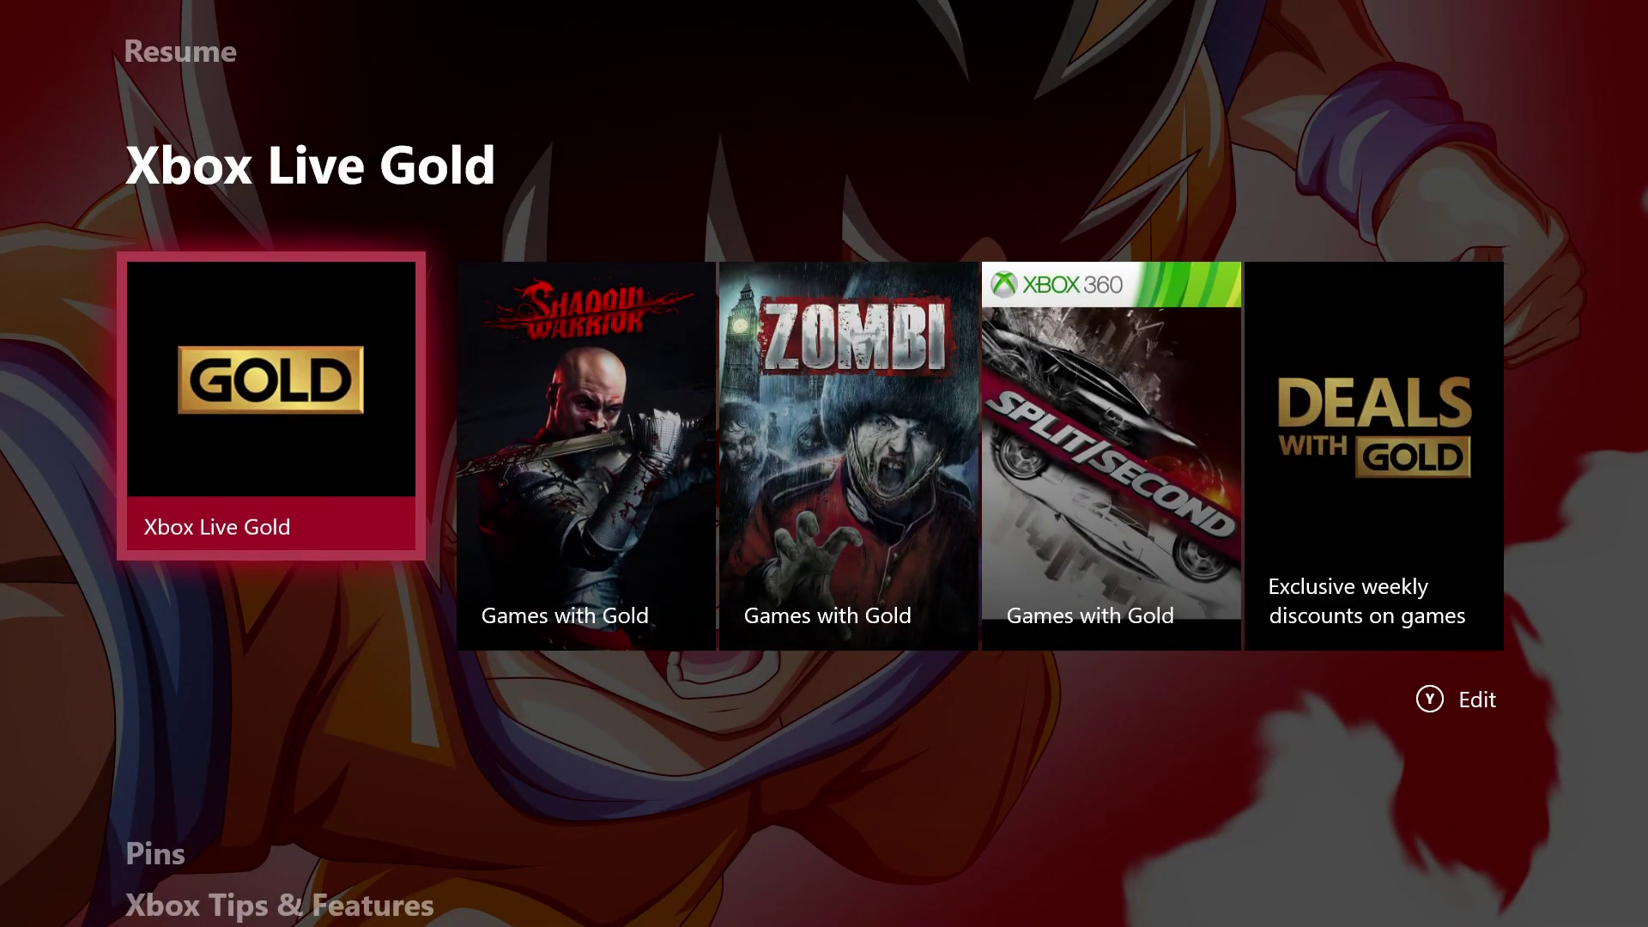
{"action": "key", "text": "Up"}
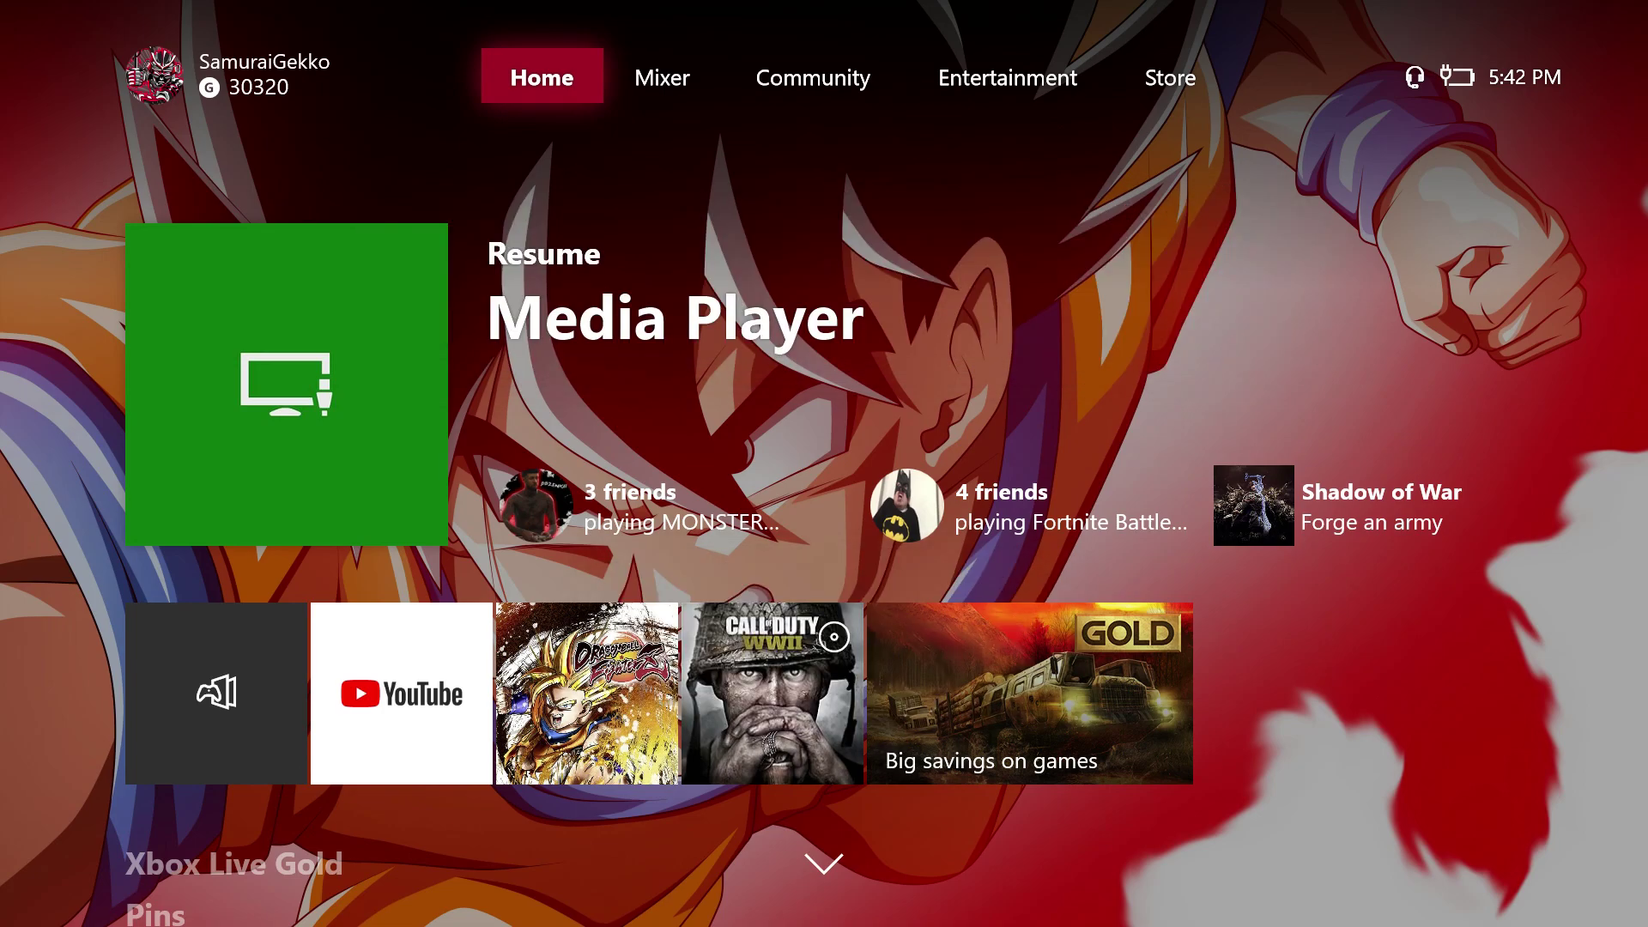
{"action": "key", "text": "Down"}
{"action": "key", "text": "Down"}
{"action": "key", "text": "Up"}
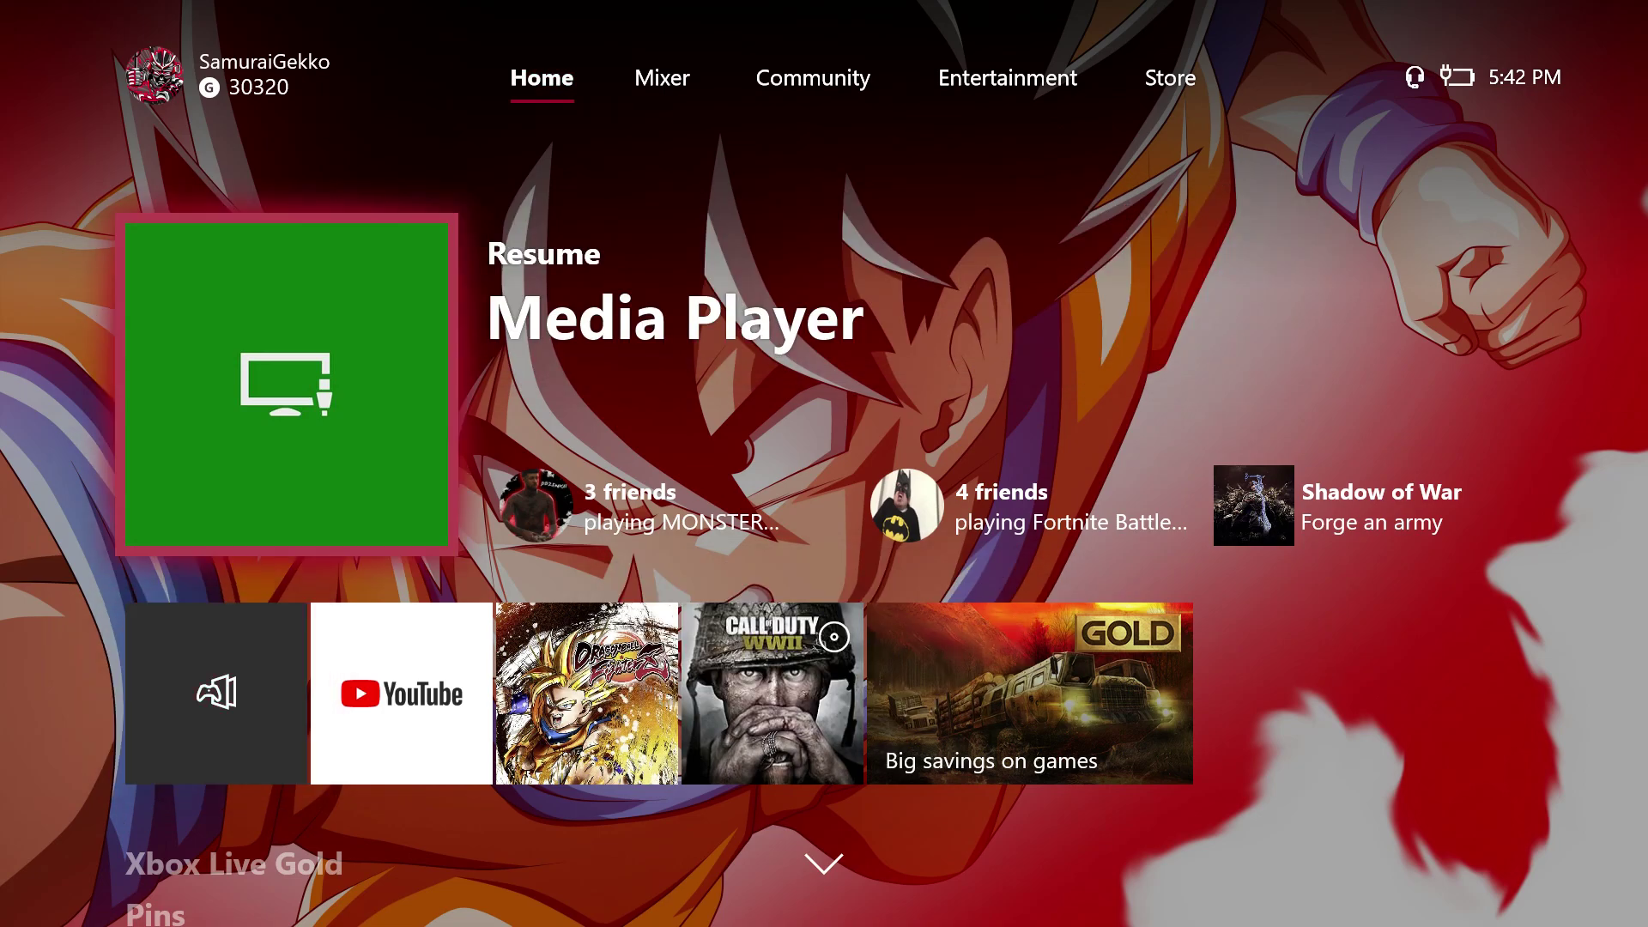
{"action": "key", "text": "Up"}
{"action": "key", "text": "Right"}
{"action": "key", "text": "Right"}
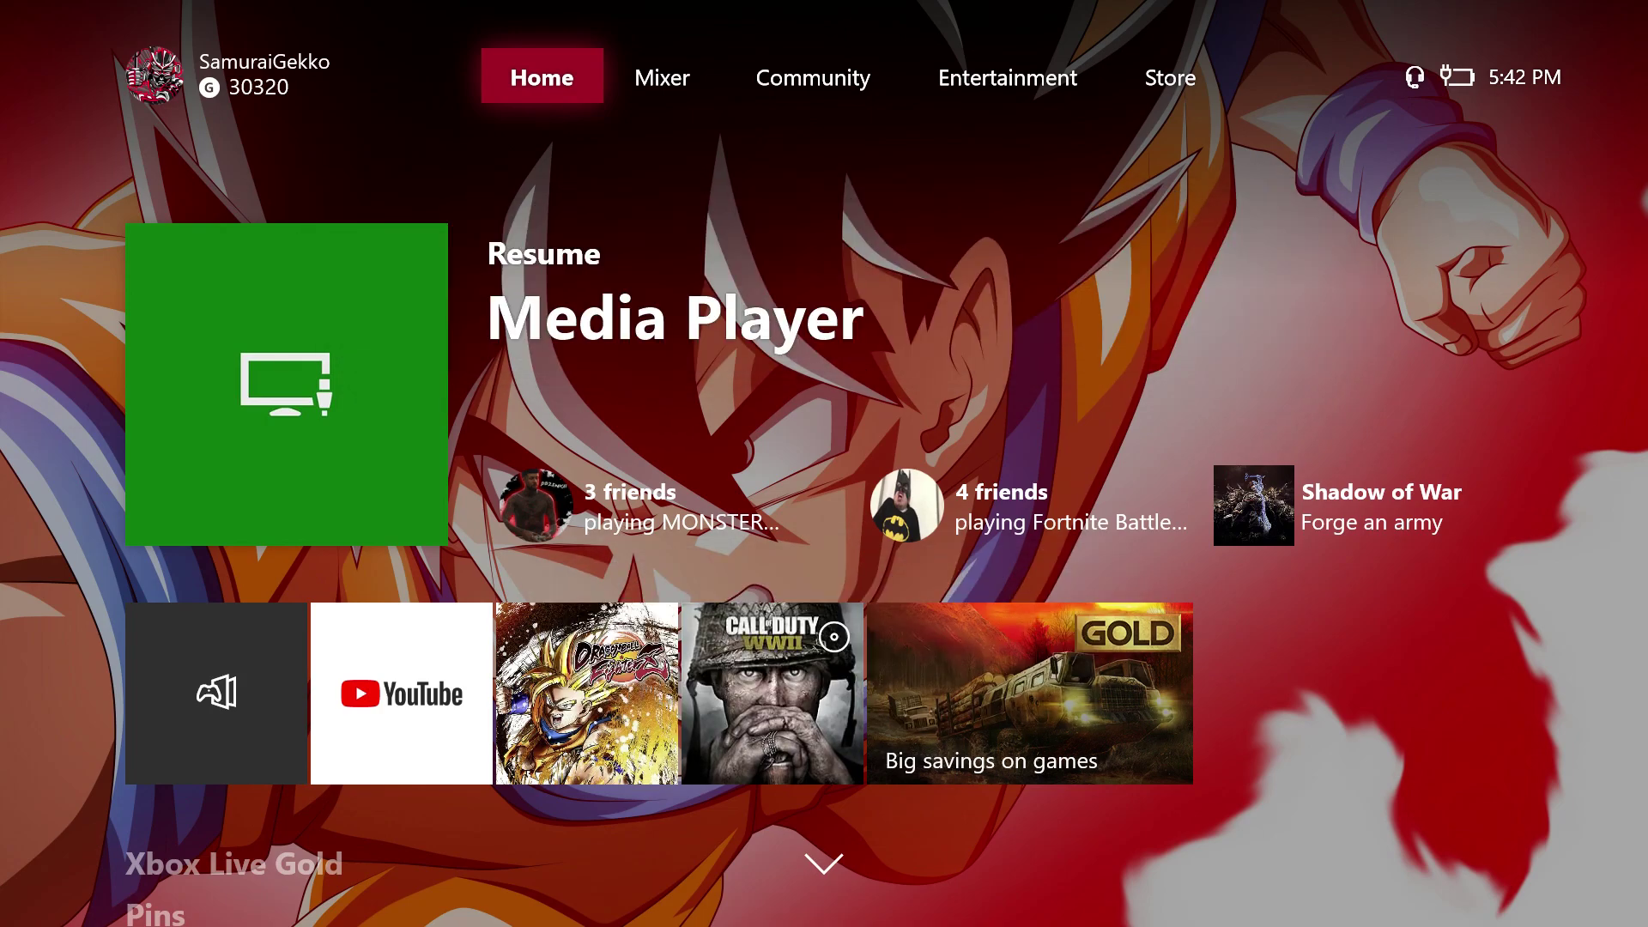
{"action": "key", "text": "Down"}
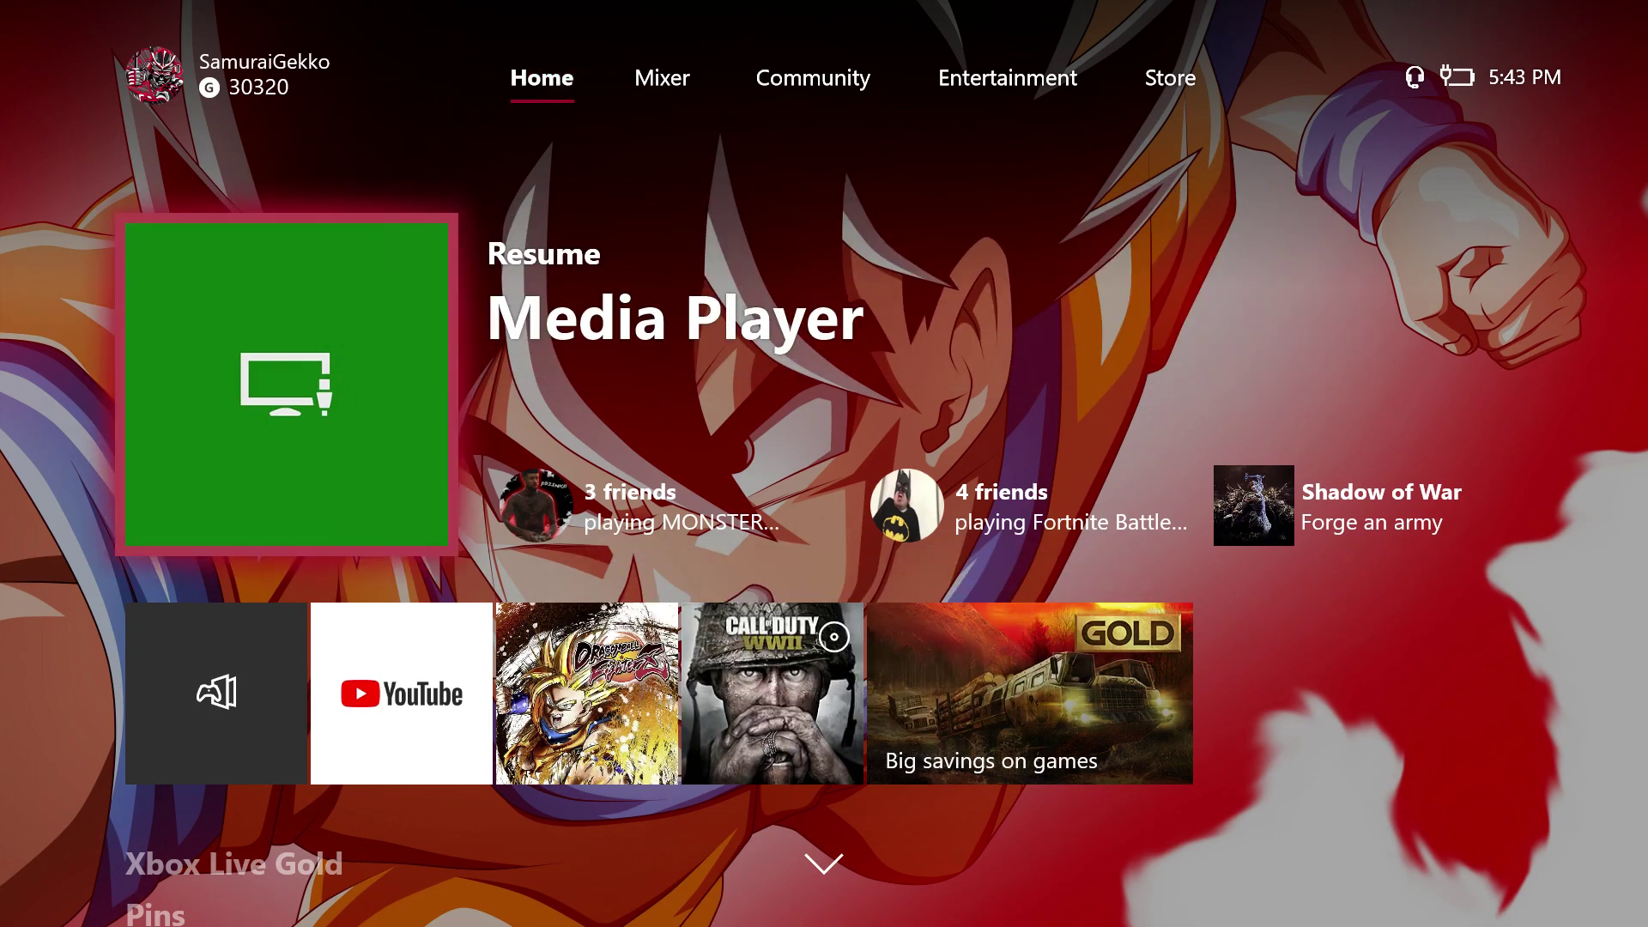
{"action": "key", "text": "Down"}
{"action": "key", "text": "Up"}
{"action": "key", "text": "Up"}
{"action": "key", "text": "Down"}
{"action": "key", "text": "Down"}
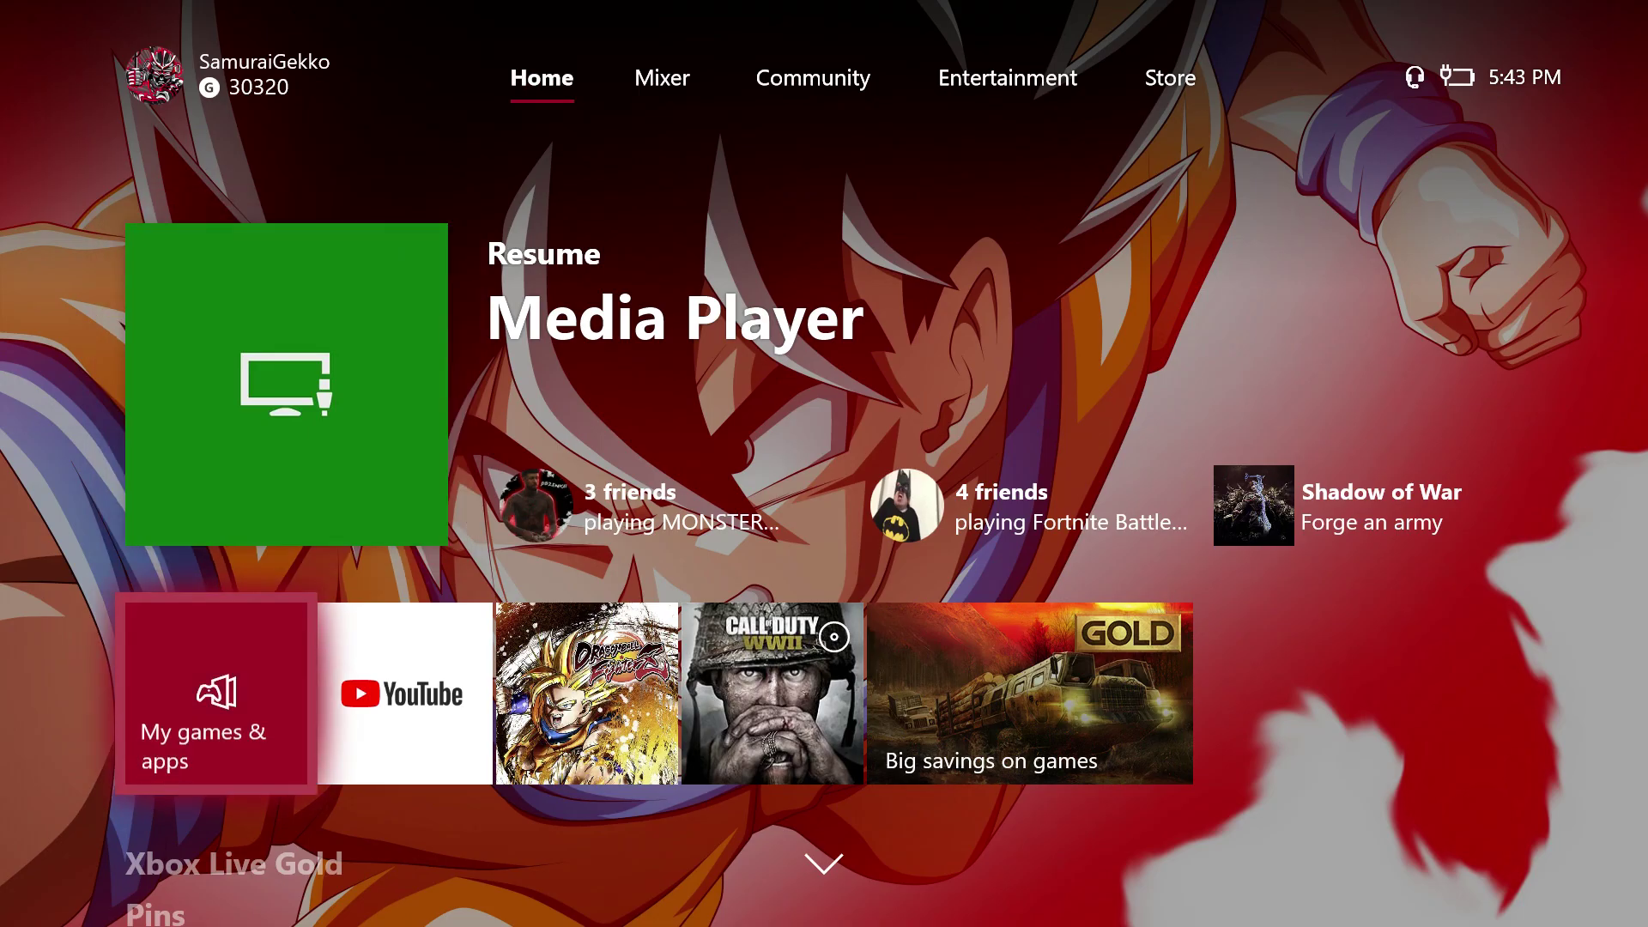
{"action": "key", "text": "Down"}
{"action": "key", "text": "Up"}
{"action": "key", "text": "Up"}
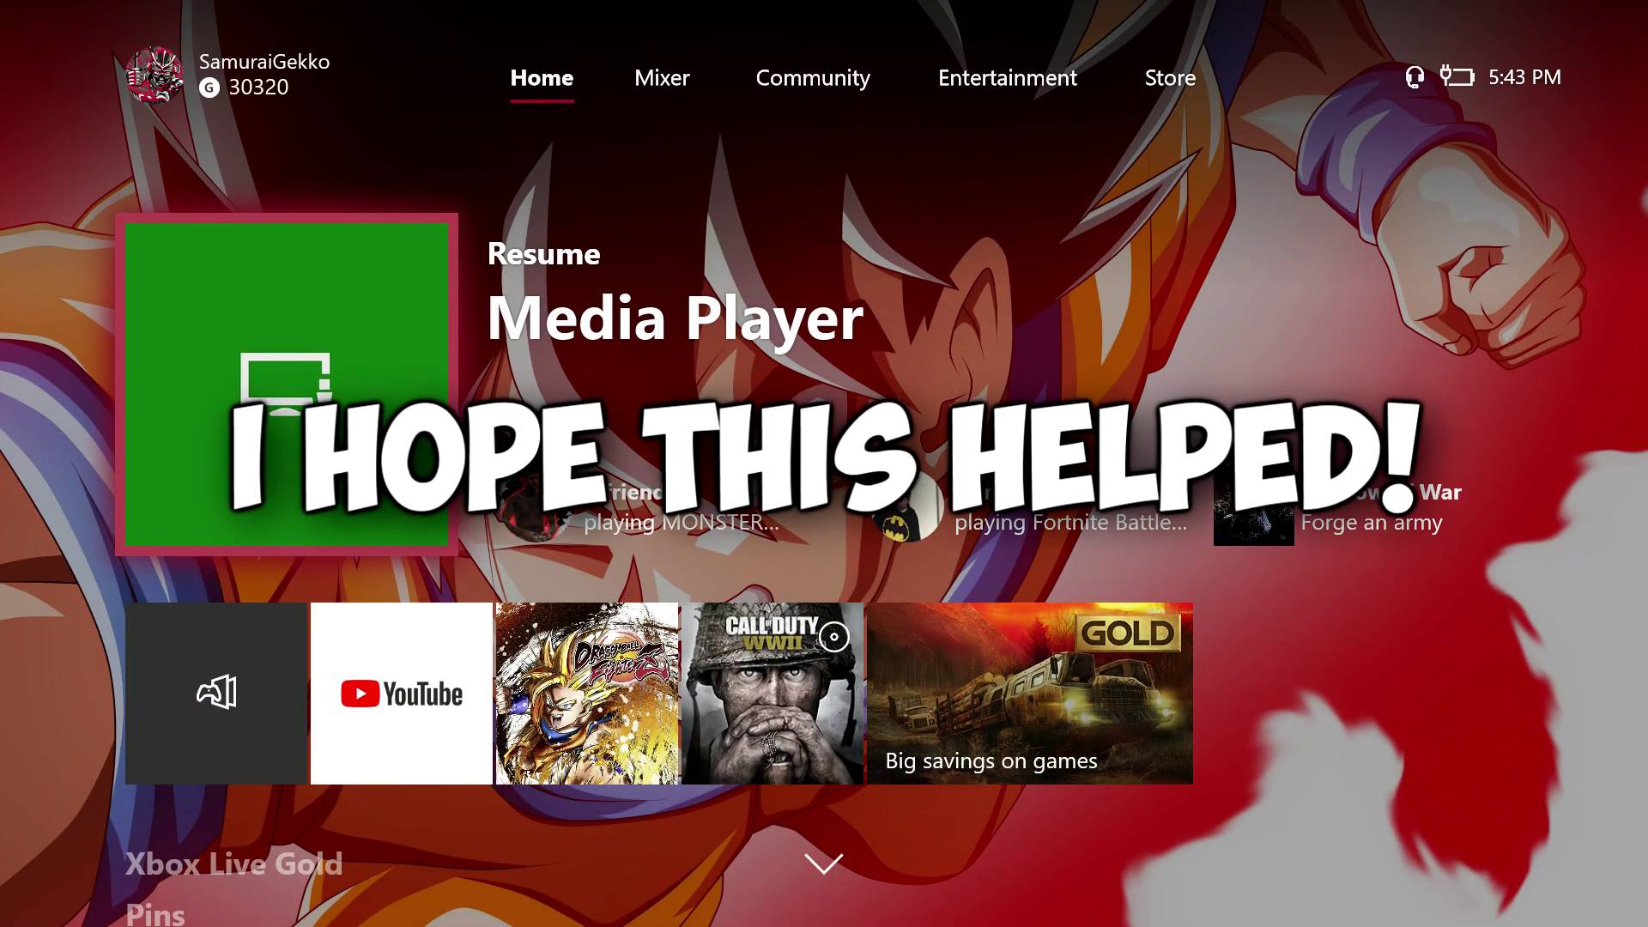